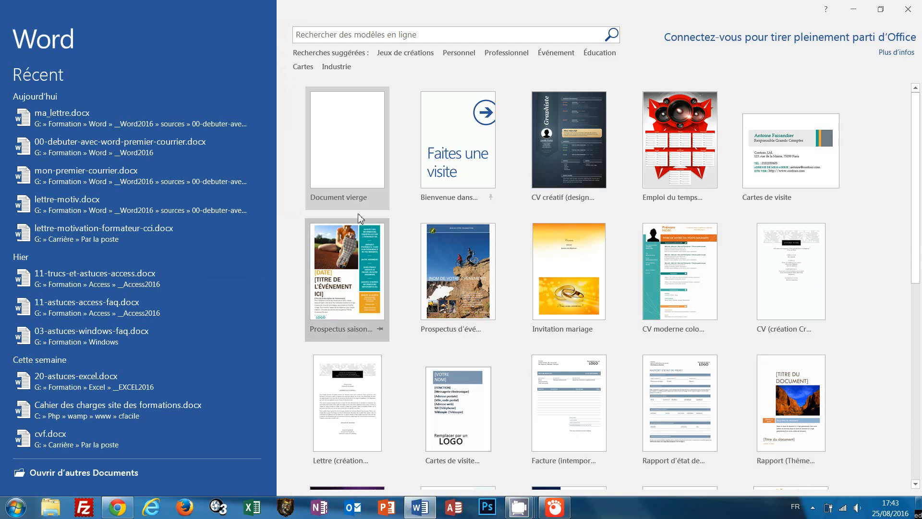
# Create a blank document and set its zoom to 100%.
pyautogui.click(352, 173)
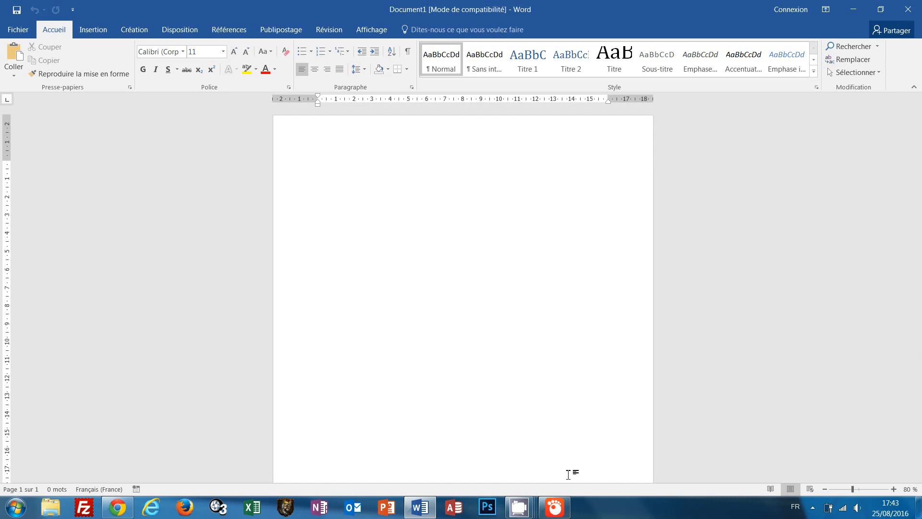
pyautogui.click(894, 489)
pyautogui.click(894, 490)
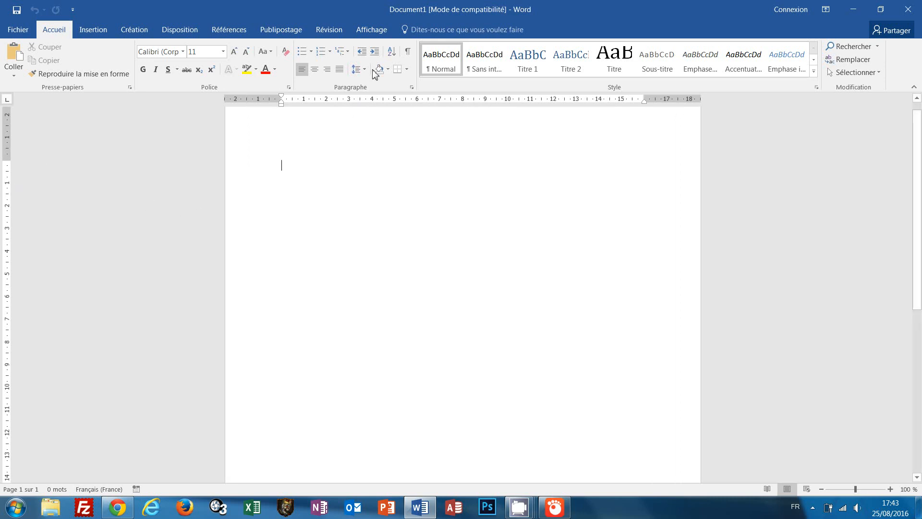
pyautogui.click(373, 30)
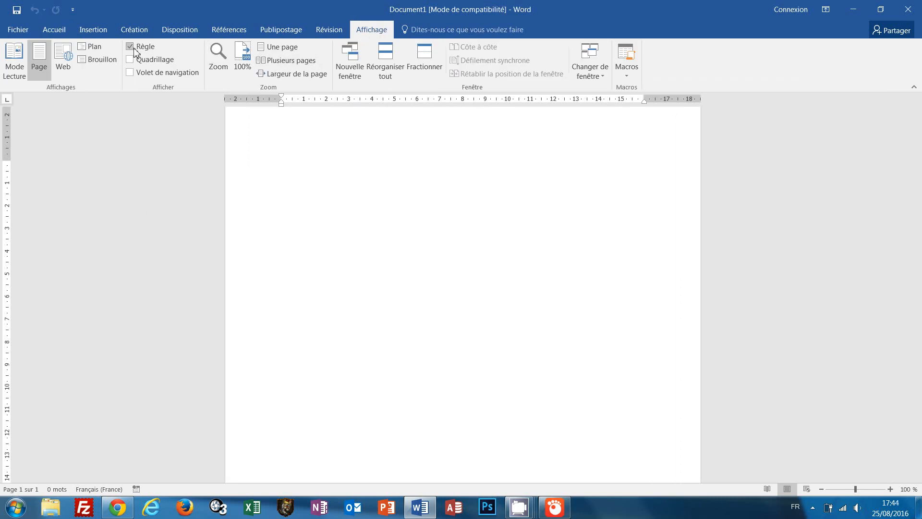
pyautogui.click(47, 31)
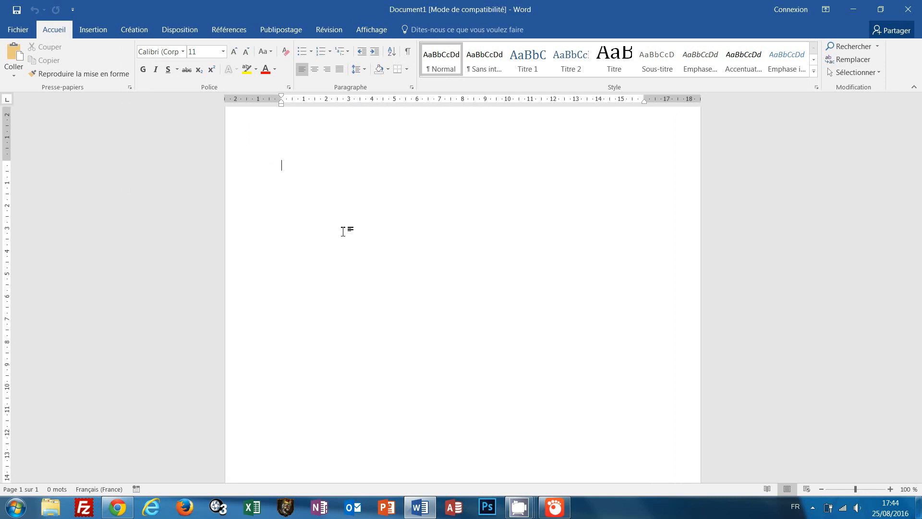
pyautogui.write('kg')
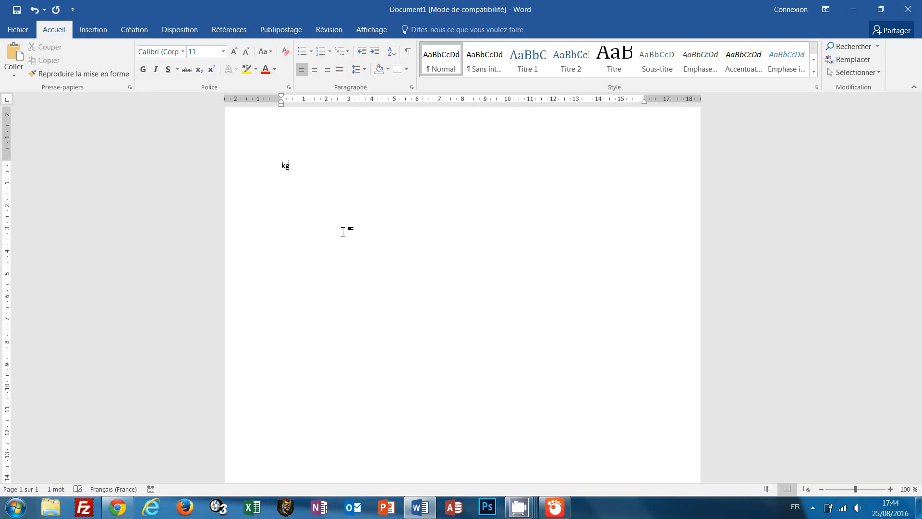
pyautogui.write('hdn shjkhs s')
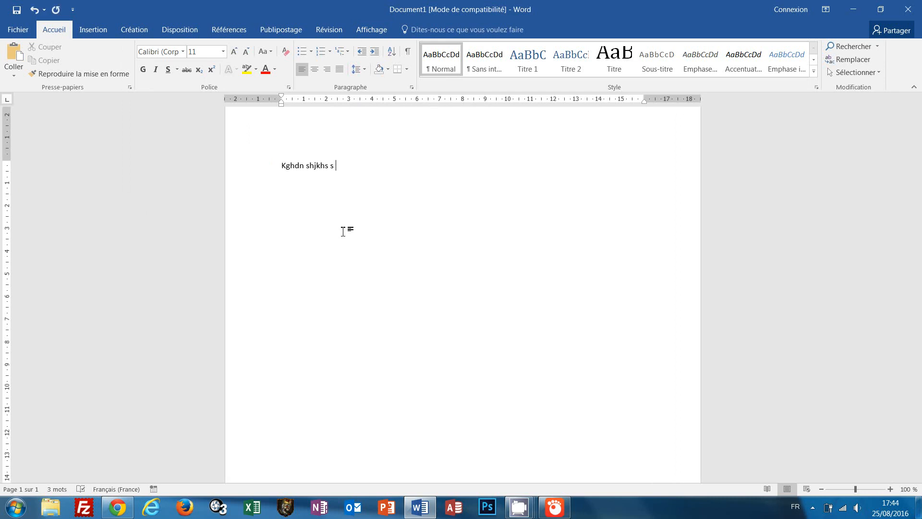
pyautogui.hotkey('ctrl', 'z')
pyautogui.hotkey('ctrl', 'z')
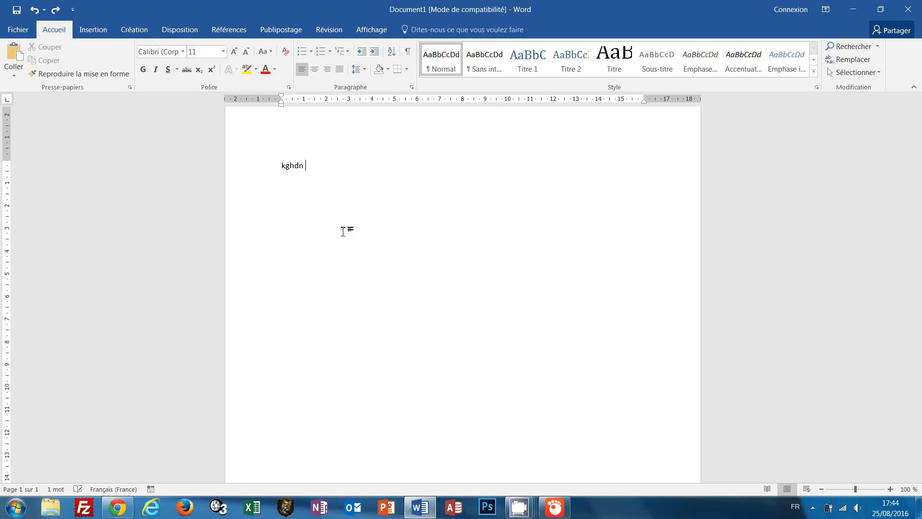
pyautogui.hotkey('ctrl', 'z')
# Show the formatting marks and start inserting text from a file into the empty document.
pyautogui.click(408, 53)
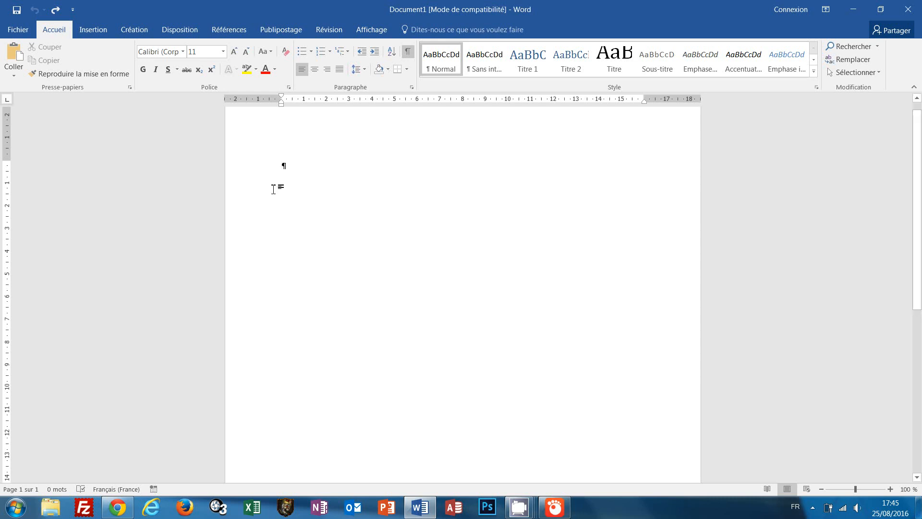
pyautogui.click(95, 30)
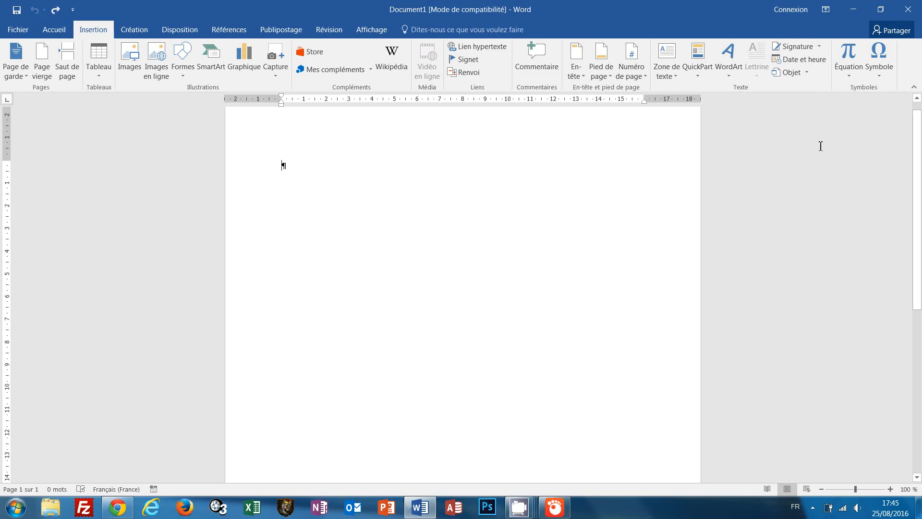
pyautogui.click(808, 75)
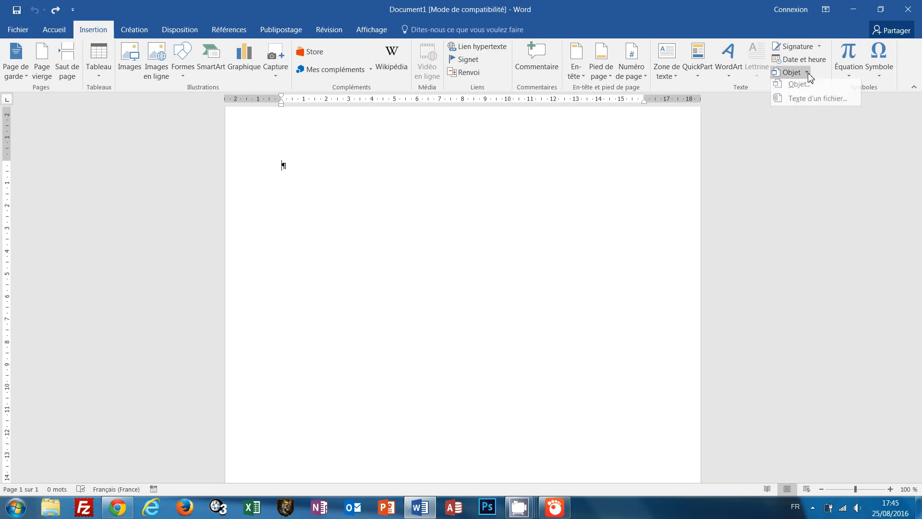
pyautogui.click(806, 102)
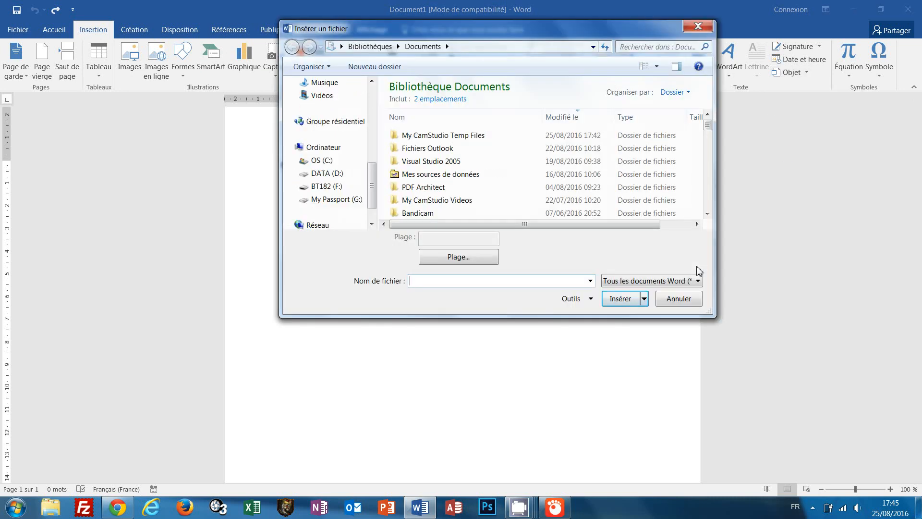
# Browse from Formation through Word, __Word2016, sources and 00-debuter-avec-word-premier-courrier to its sources subfolder.
pyautogui.click(375, 124)
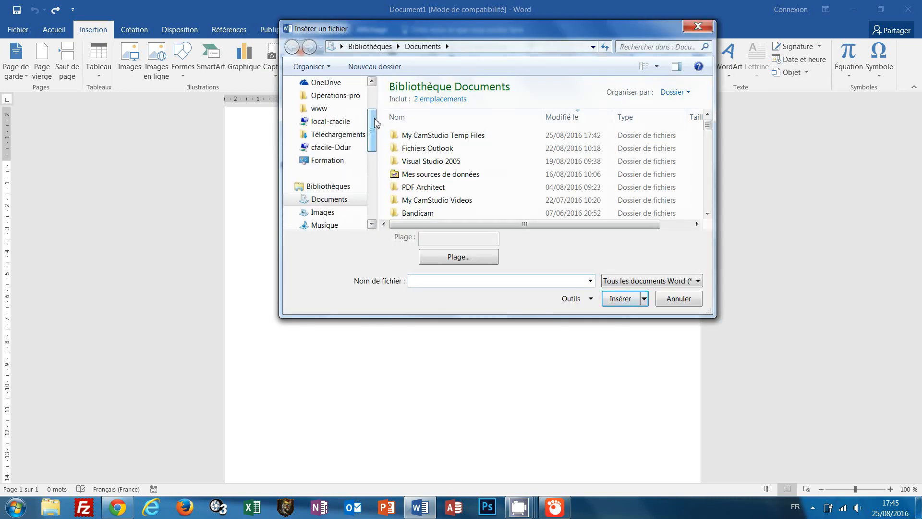
pyautogui.moveTo(374, 119)
pyautogui.mouseDown()
pyautogui.moveTo(375, 96)
pyautogui.moveTo(374, 124)
pyautogui.mouseUp()
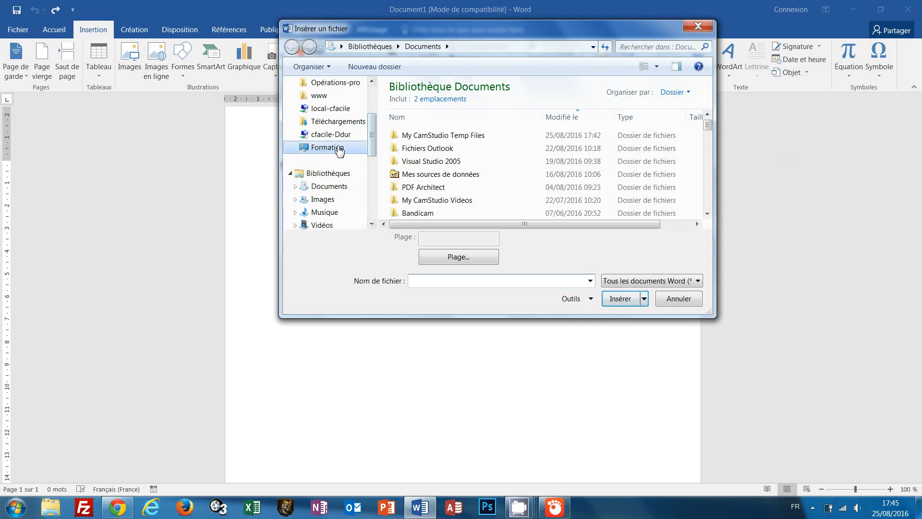
pyautogui.click(340, 150)
pyautogui.scroll(-6, 441, 197)
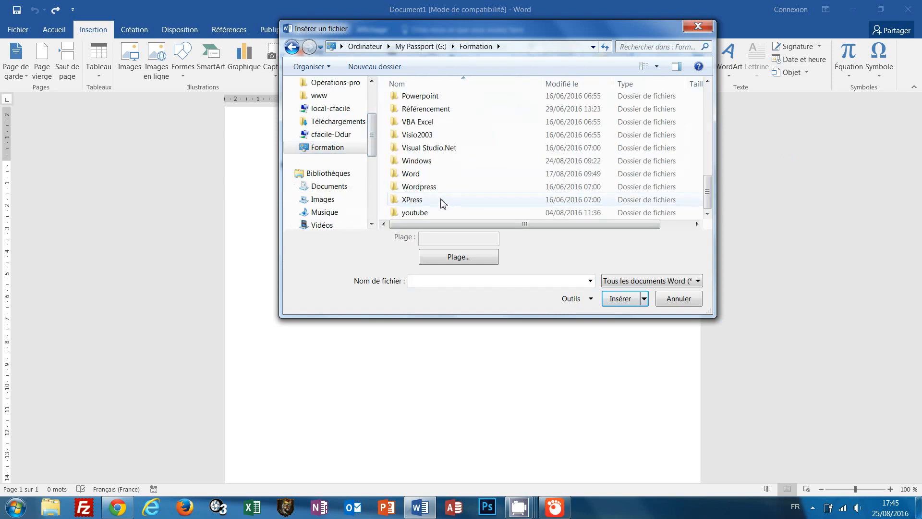
pyautogui.doubleClick(412, 174)
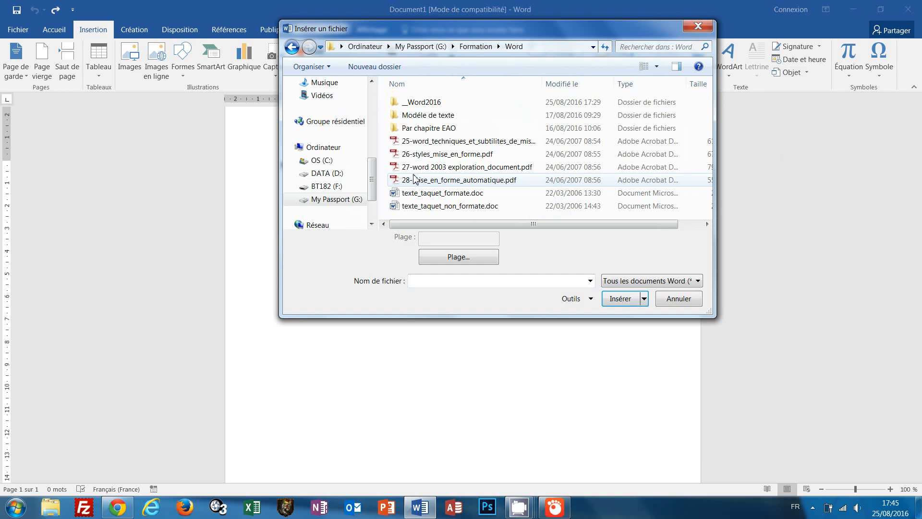
pyautogui.doubleClick(411, 102)
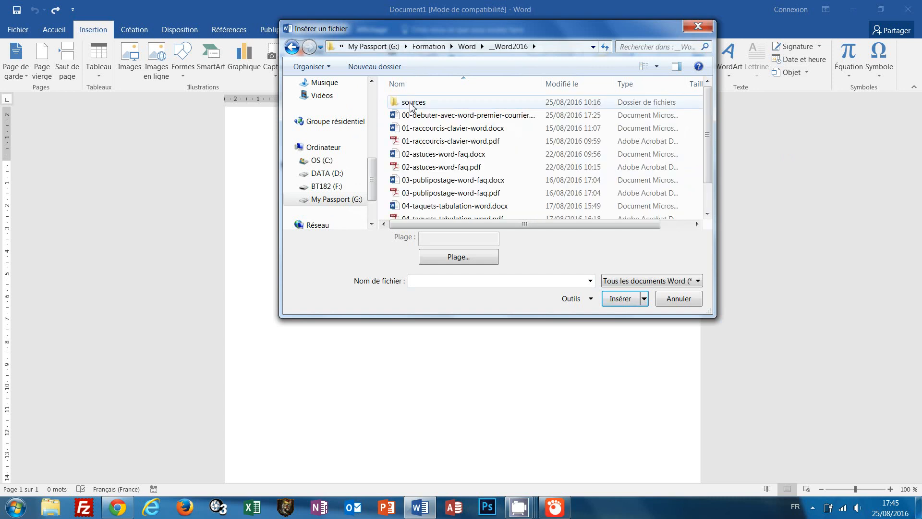
pyautogui.doubleClick(410, 106)
pyautogui.doubleClick(411, 120)
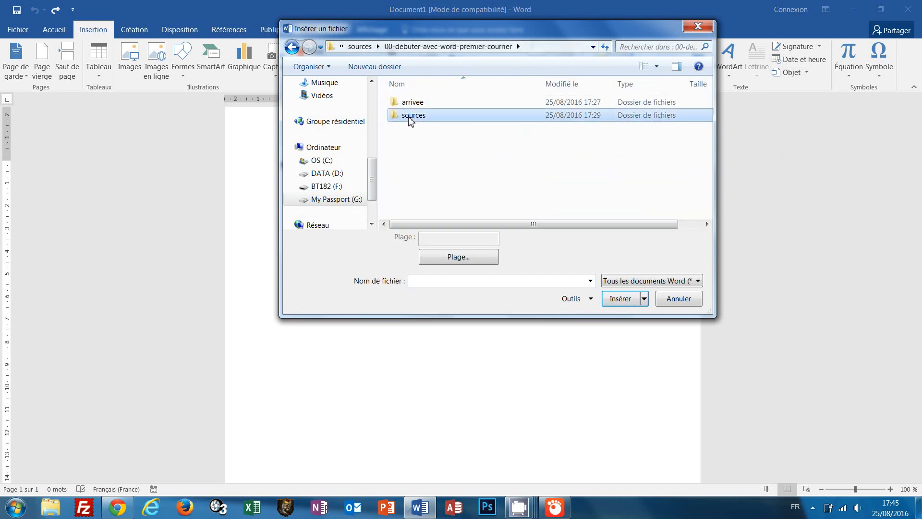
pyautogui.doubleClick(409, 116)
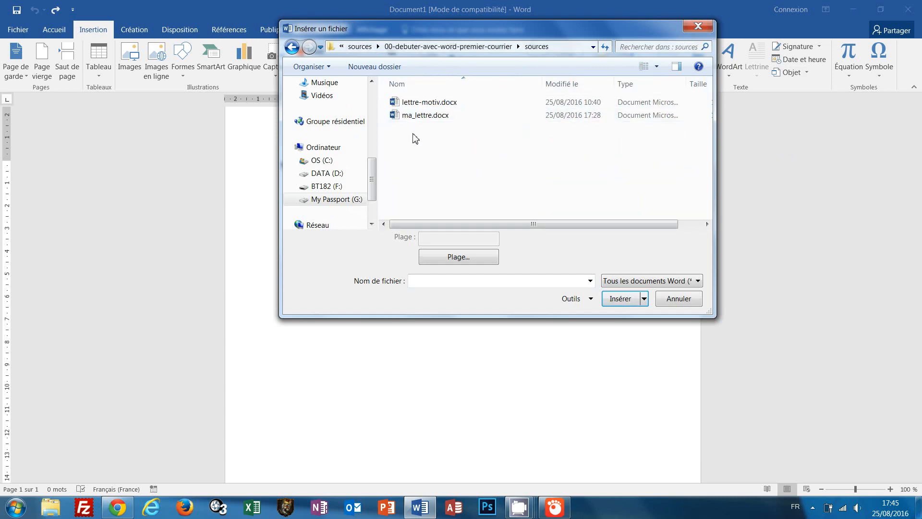
# Filter the file list to text files (*.txt) and insert courrier.txt with the default Windows encoding.
pyautogui.click(701, 283)
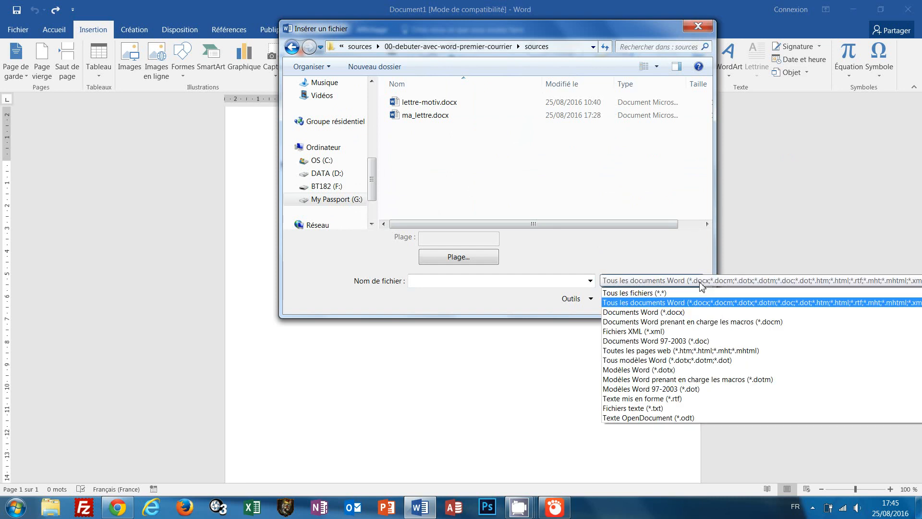
pyautogui.click(658, 408)
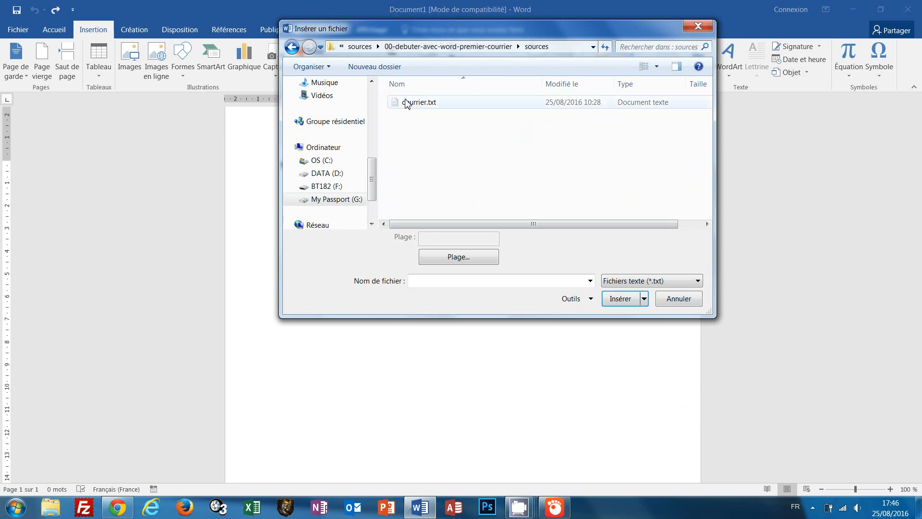
pyautogui.doubleClick(413, 103)
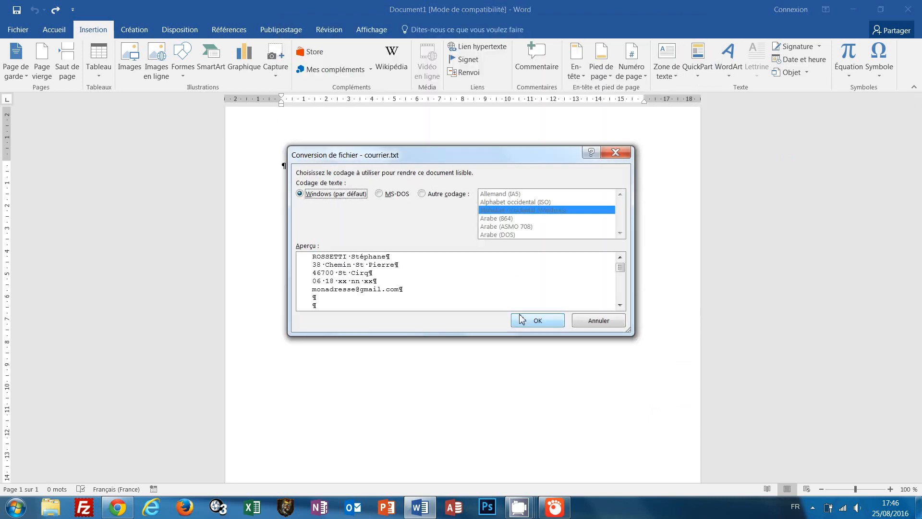
pyautogui.click(529, 323)
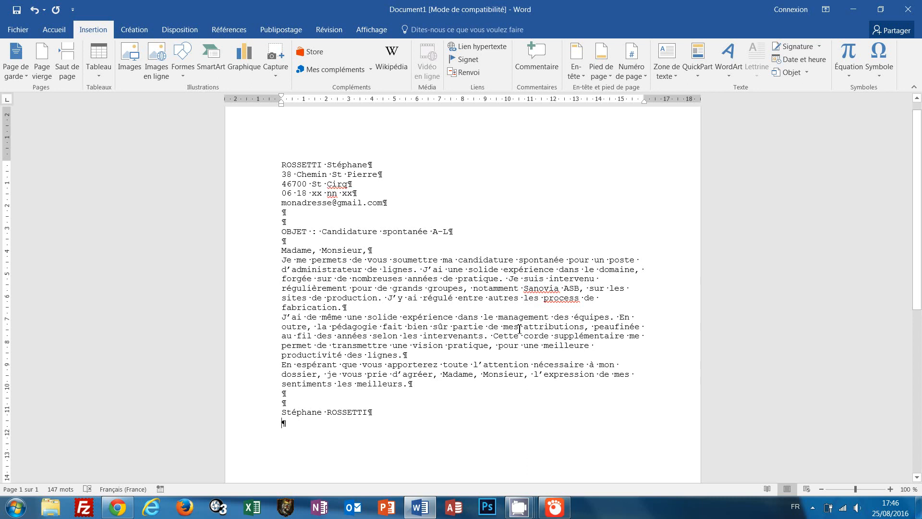
# Change the font of the entire letter to Calibri Light.
pyautogui.hotkey('ctrl', 'a')
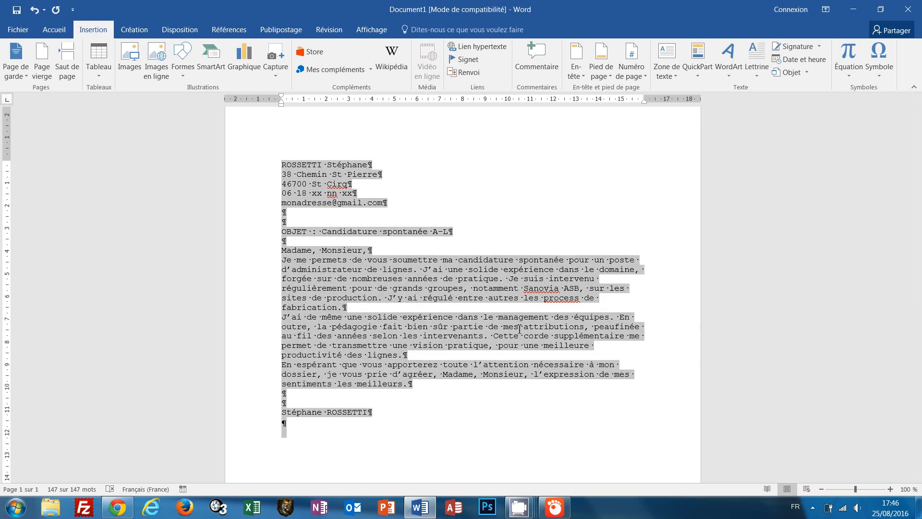
pyautogui.click(55, 31)
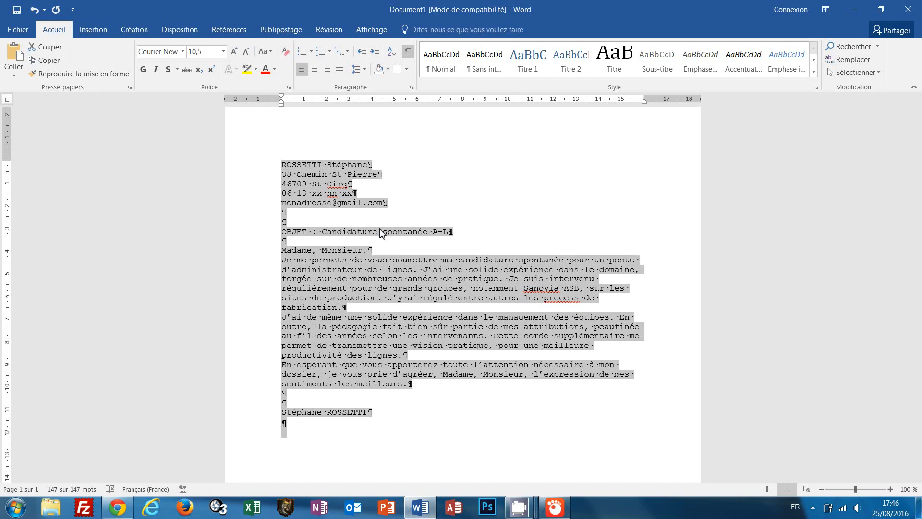
pyautogui.click(183, 52)
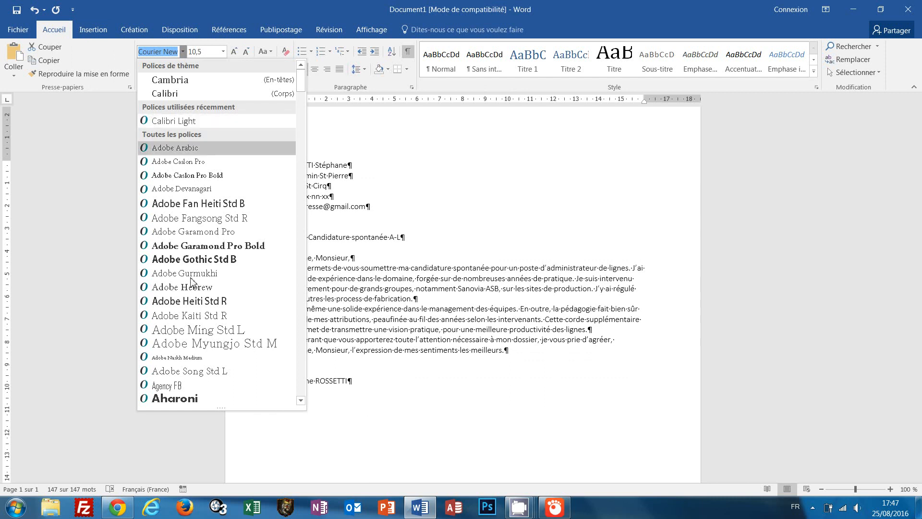
pyautogui.scroll(-4, 191, 283)
pyautogui.scroll(-5, 191, 282)
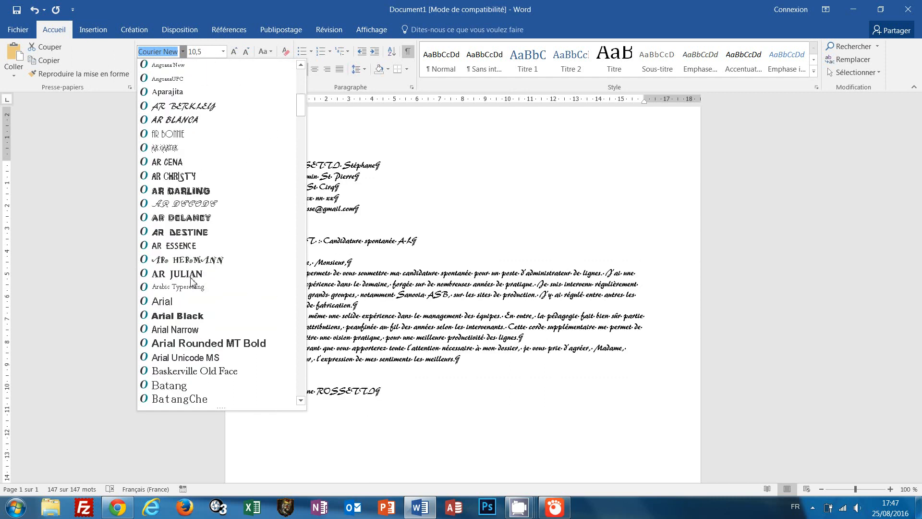
pyautogui.scroll(-9, 191, 281)
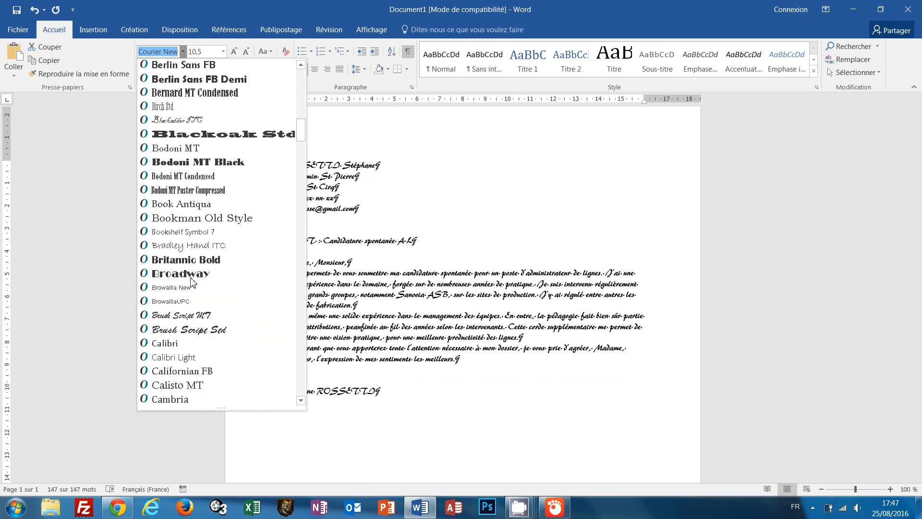
pyautogui.scroll(-1, 191, 283)
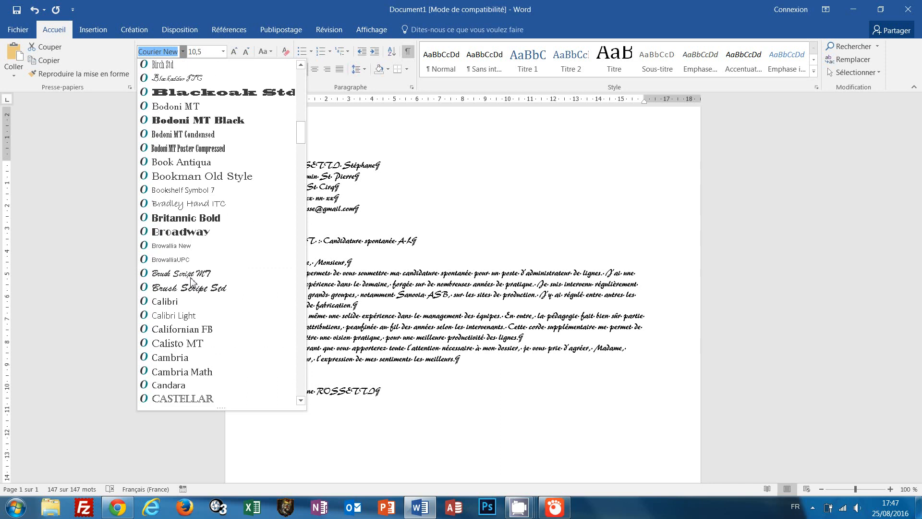
pyautogui.click(184, 315)
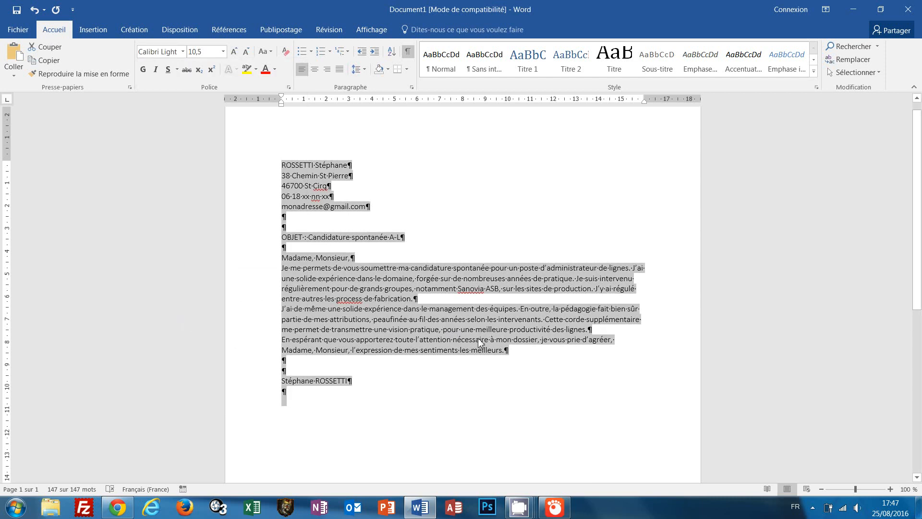
# Set the font size of the entire letter to 11 and clear the selection.
pyautogui.click(224, 52)
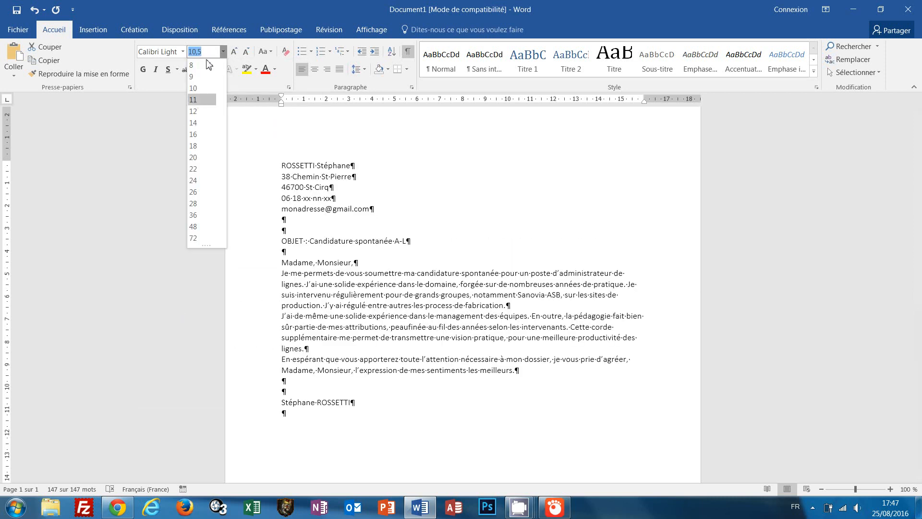
pyautogui.click(214, 4)
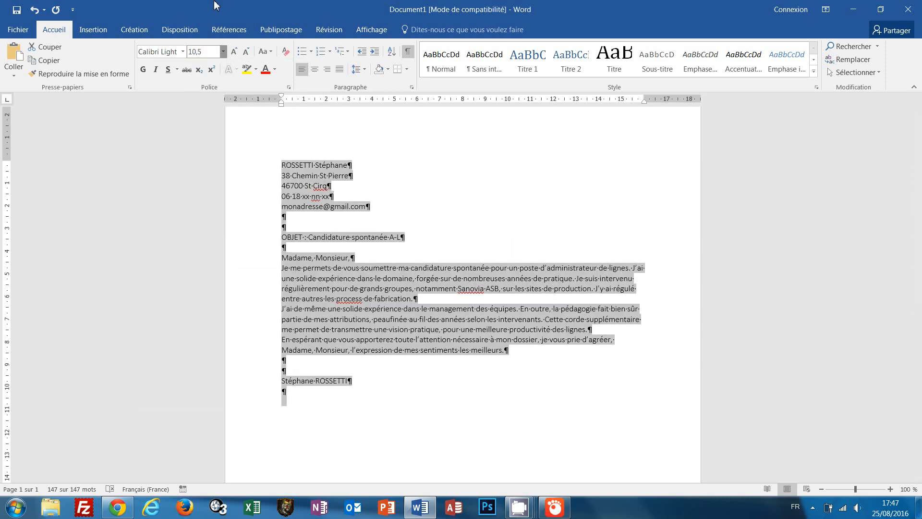
pyautogui.click(209, 52)
pyautogui.write('11')
pyautogui.press('Return')
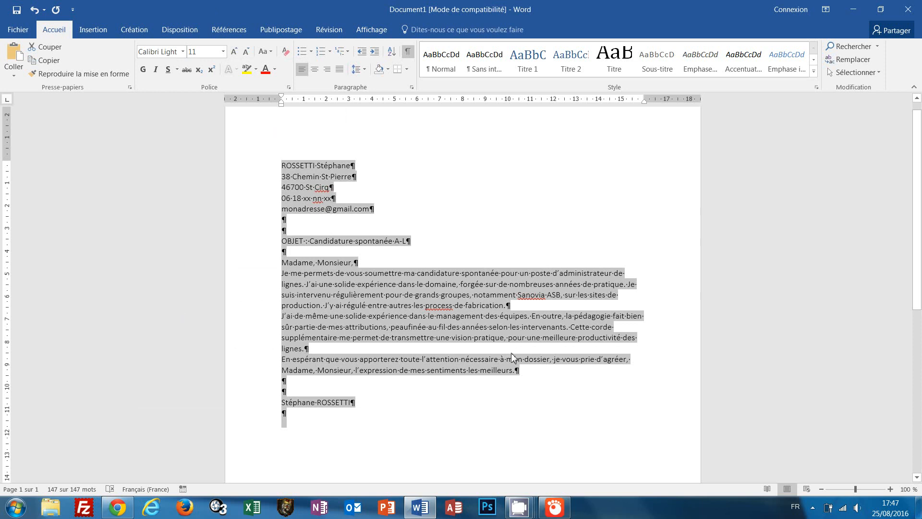
pyautogui.click(518, 383)
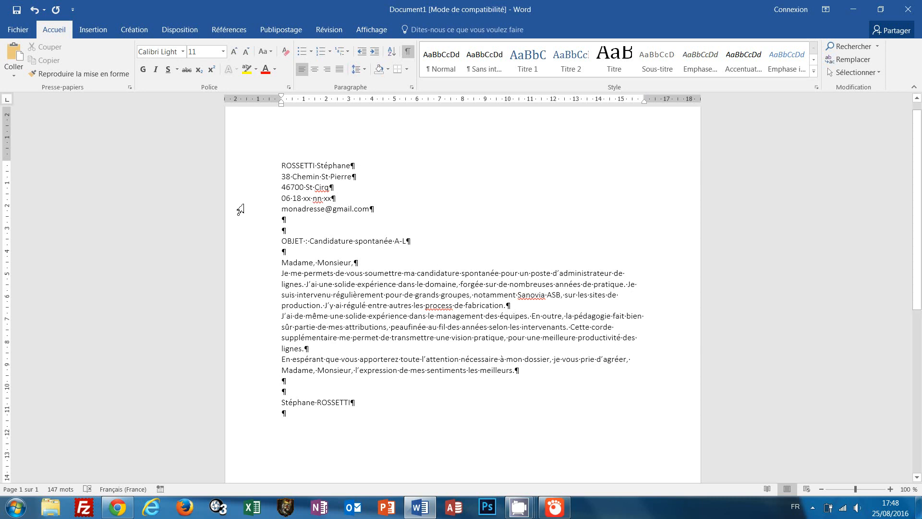
# Select the sender's name line at the start of the letter and deselect it again.
pyautogui.click(266, 168)
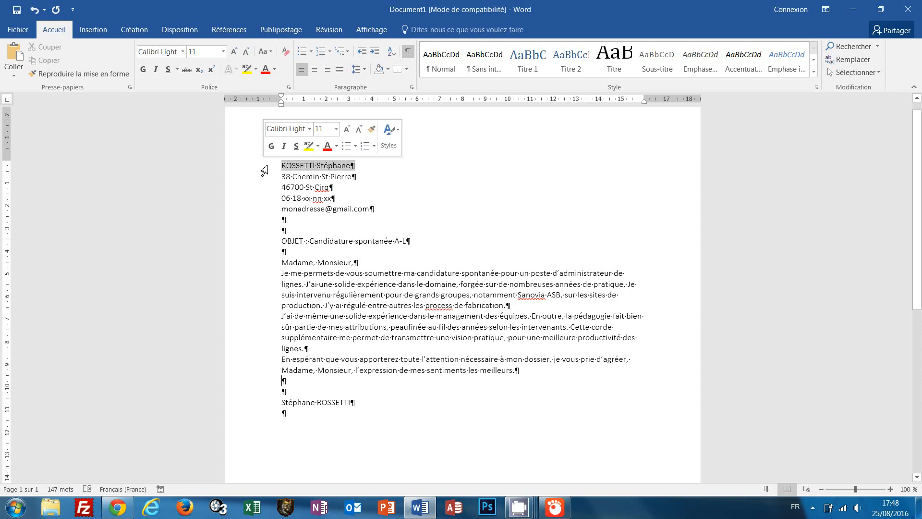
pyautogui.click(404, 261)
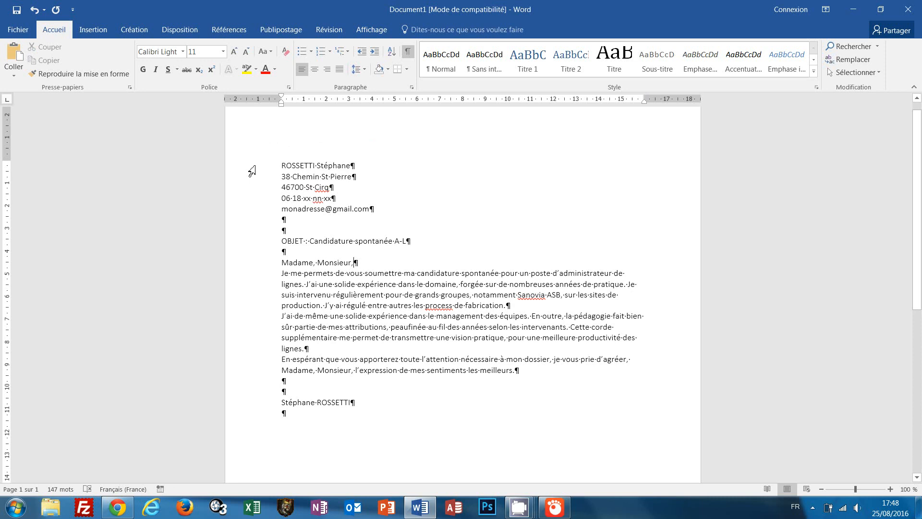
# Convert the sender's name line at the start of the letter to uppercase and make it bold.
pyautogui.click(253, 170)
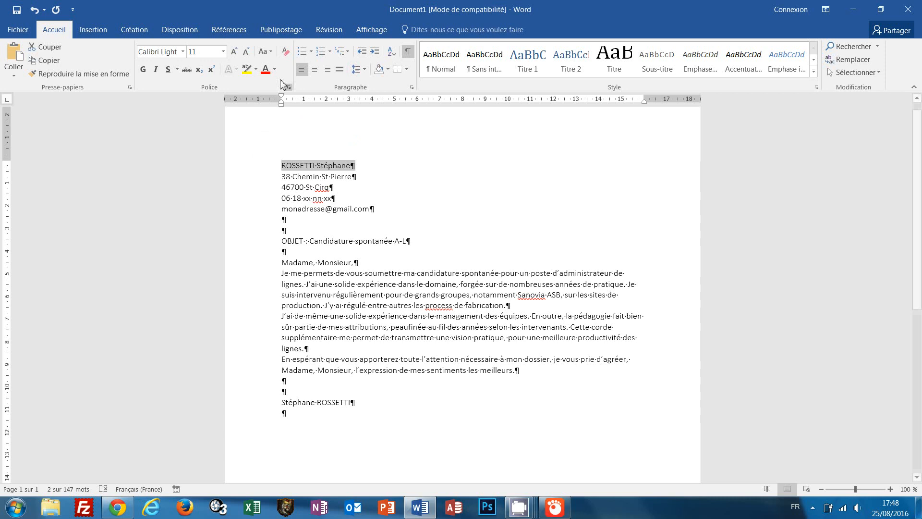
pyautogui.click(271, 52)
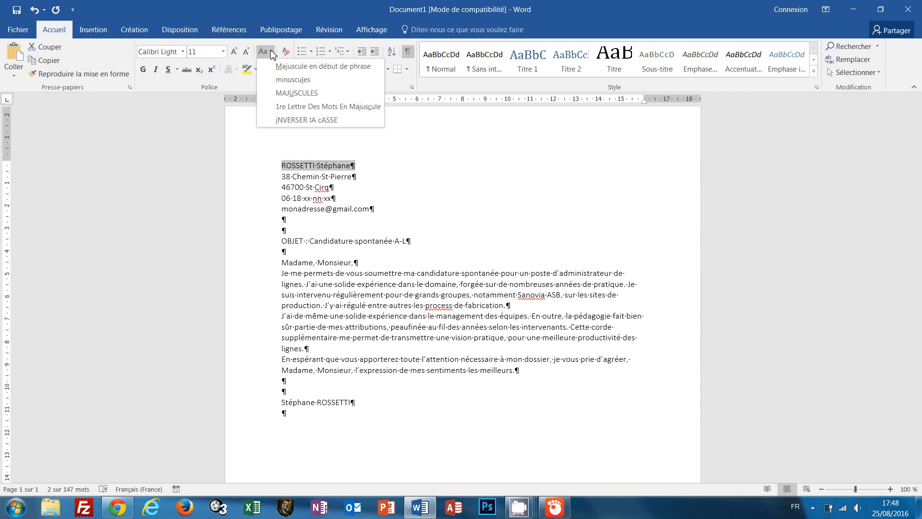
pyautogui.click(287, 94)
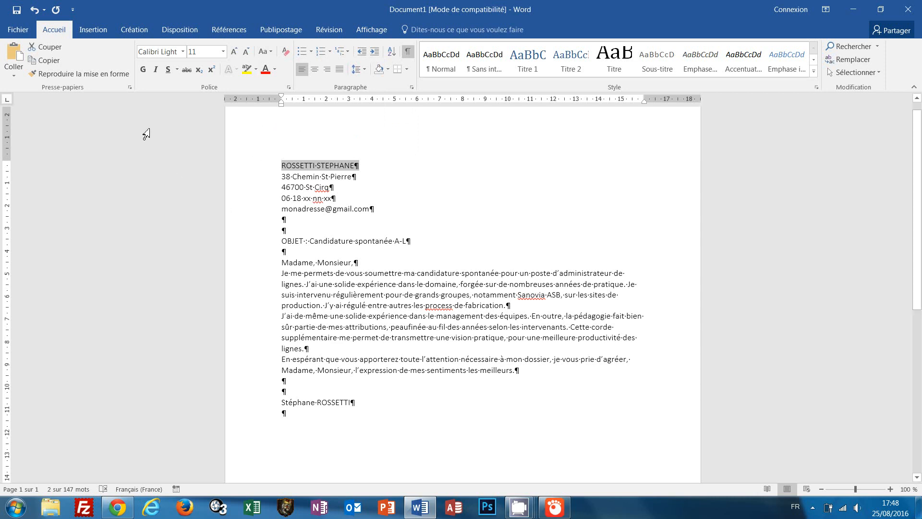
pyautogui.click(143, 70)
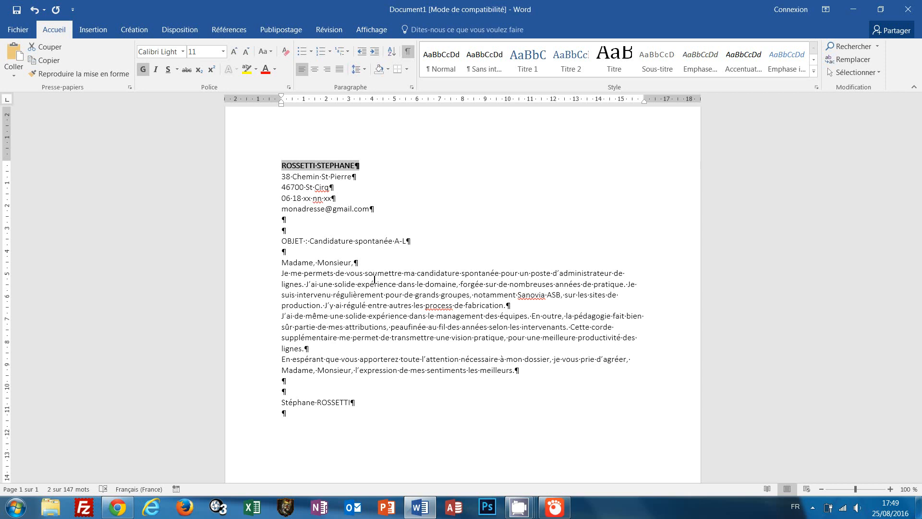
pyautogui.click(451, 402)
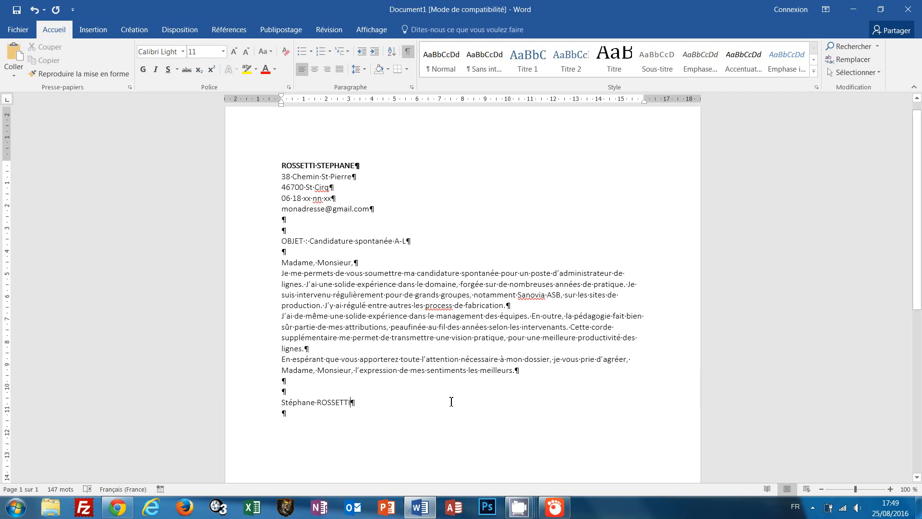
# Add a space before every paragraph of the letter, then clear the selection.
pyautogui.hotkey('ctrl', 'a')
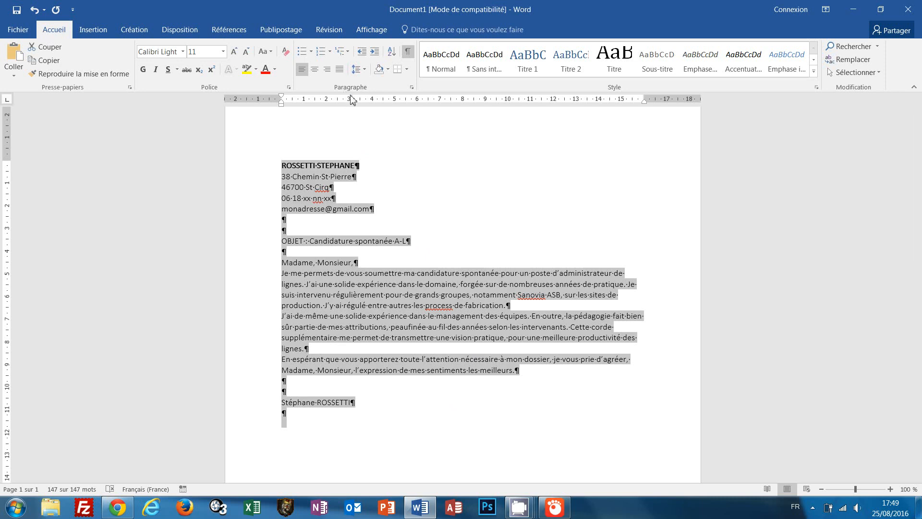
pyautogui.click(366, 70)
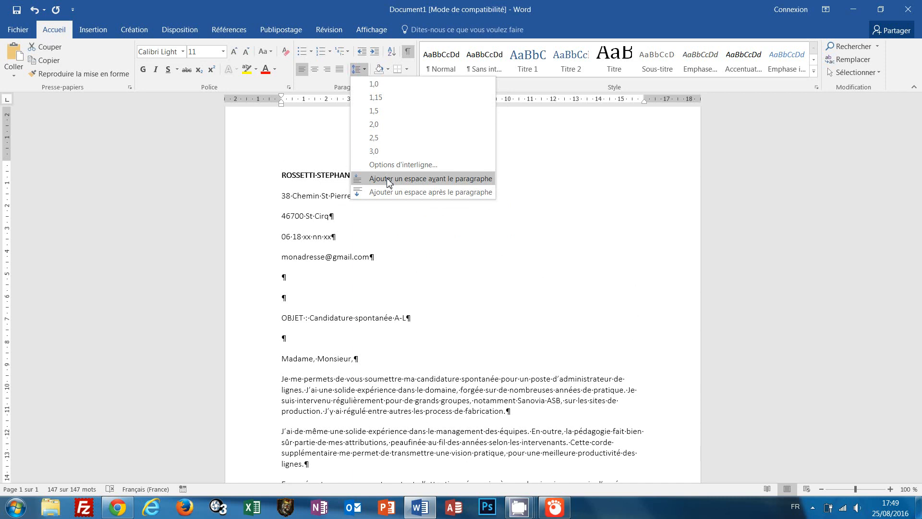
pyautogui.click(388, 179)
pyautogui.scroll(-3, 451, 235)
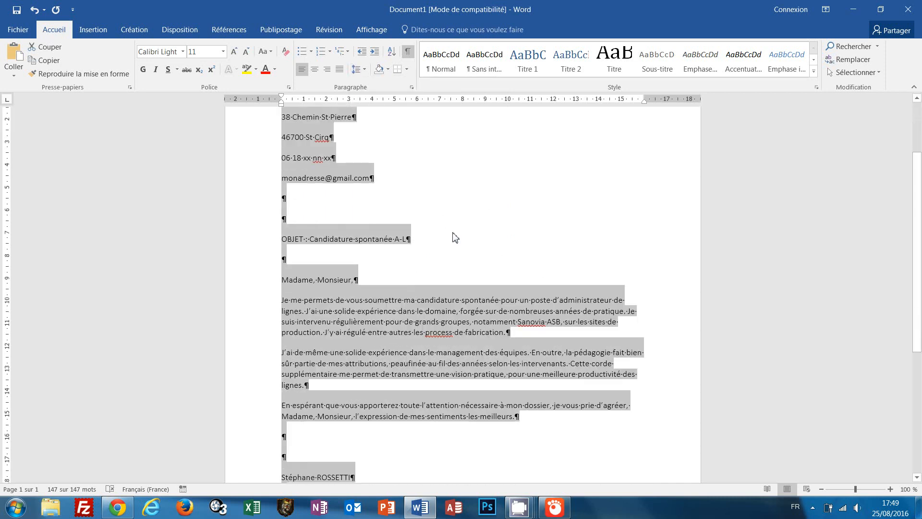
pyautogui.click(484, 315)
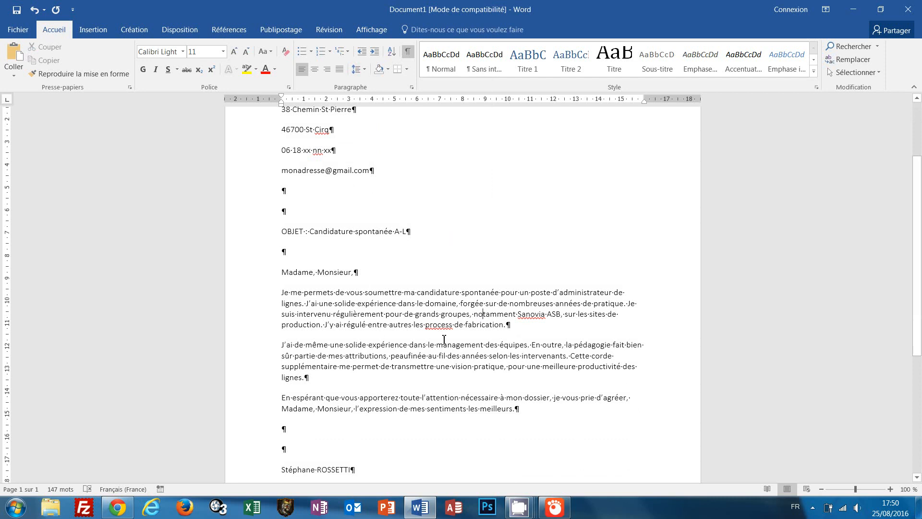
# Examine the paragraph spacing across the letter and the line spacing options for the second body paragraph.
pyautogui.click(448, 356)
pyautogui.click(282, 303)
pyautogui.moveTo(260, 299); pyautogui.dragTo(265, 326)
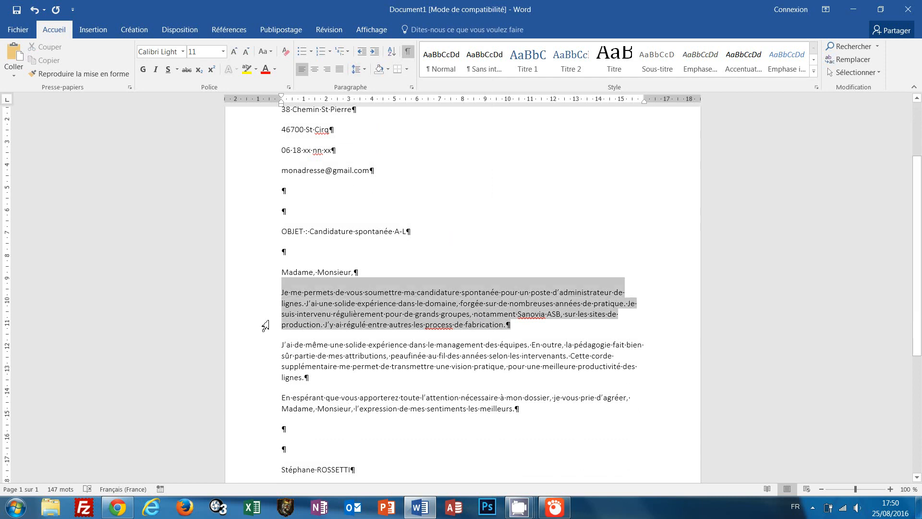
pyautogui.click(542, 335)
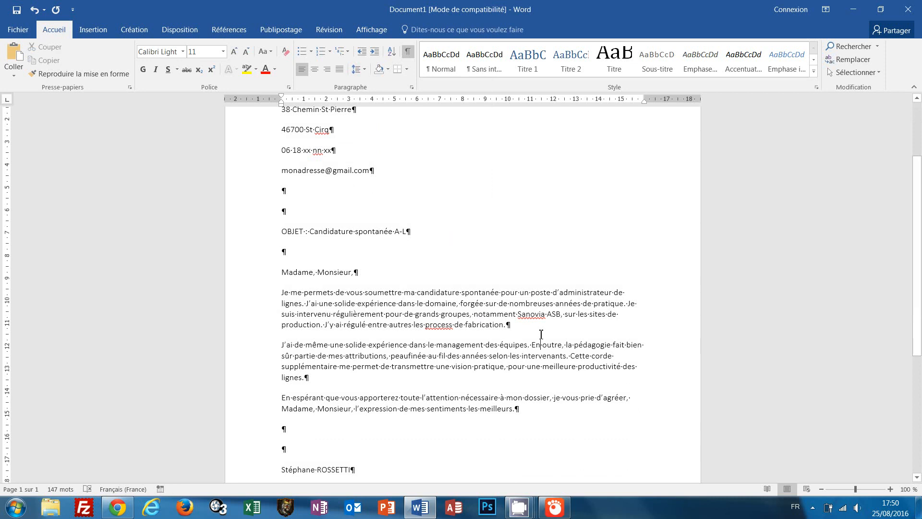
pyautogui.click(366, 70)
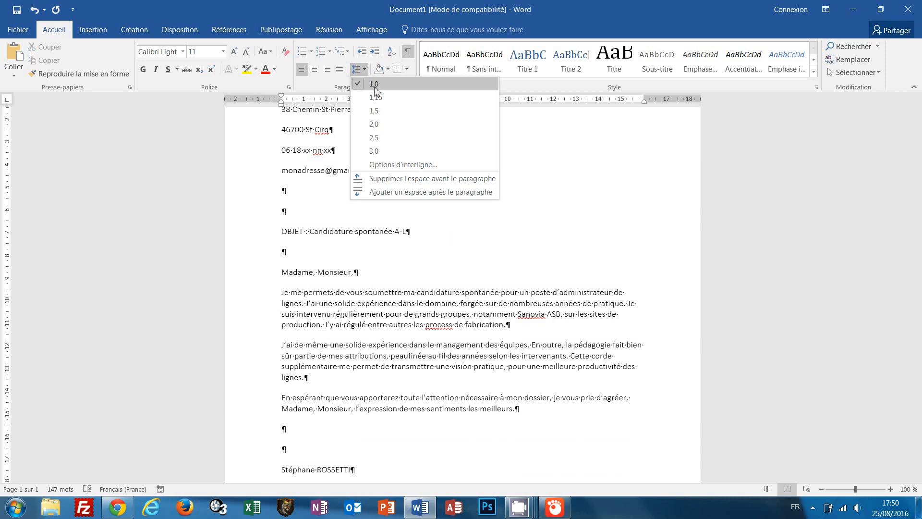
pyautogui.click(561, 2)
pyautogui.scroll(4, 486, 327)
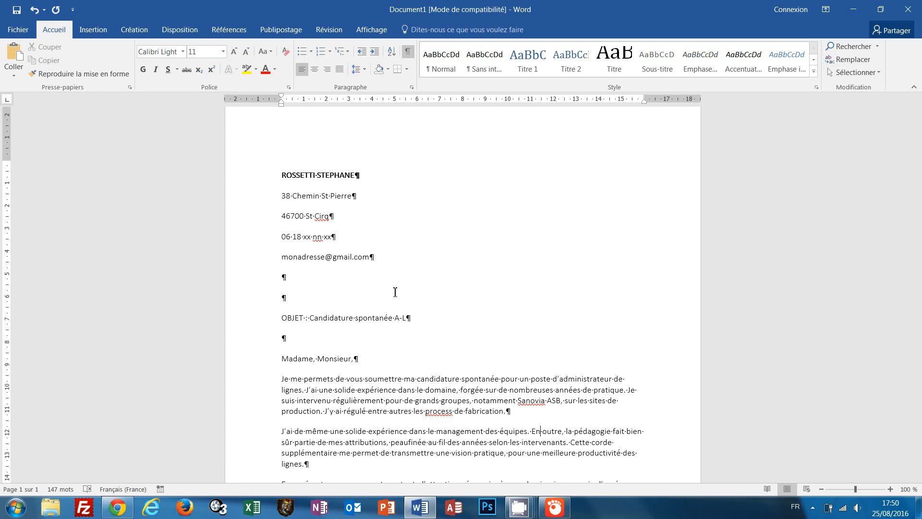
pyautogui.scroll(-2, 432, 336)
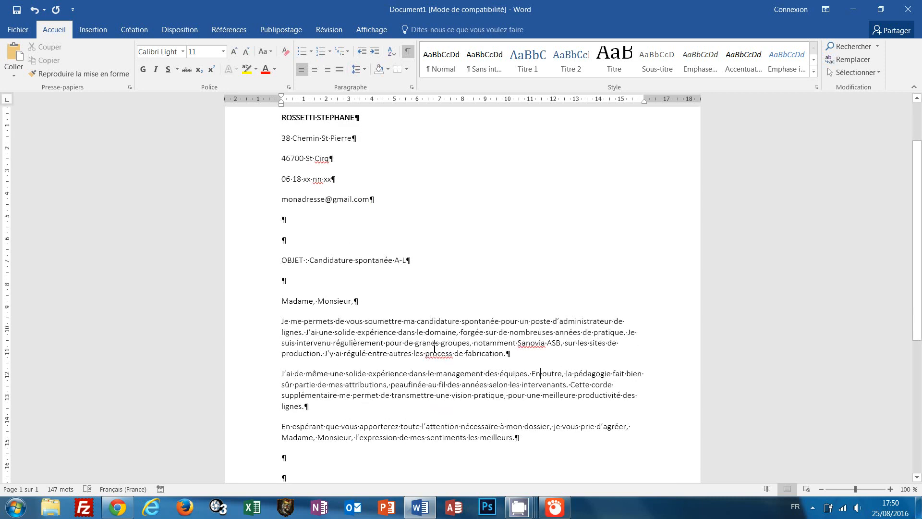
pyautogui.scroll(2, 434, 347)
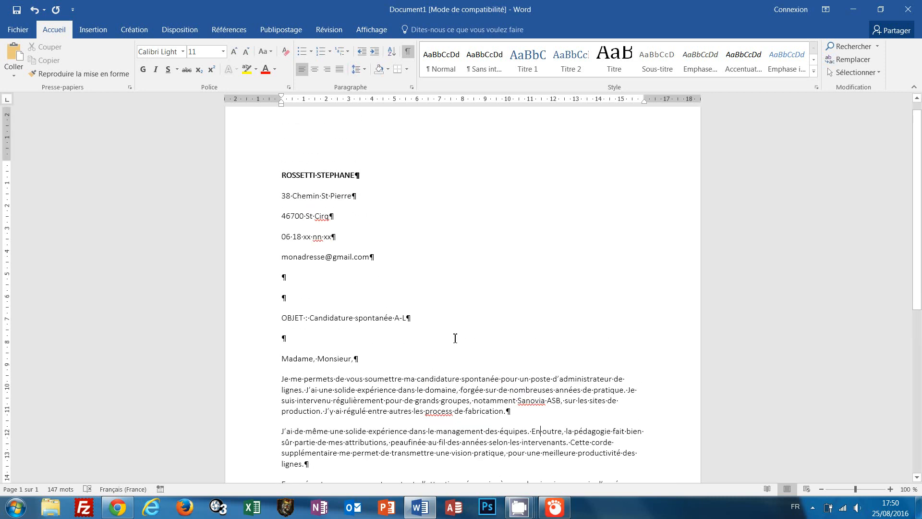
# Replace the paragraph marks between the sender's name, address, phone and e-mail lines with manual line breaks.
pyautogui.click(358, 175)
pyautogui.press('Delete')
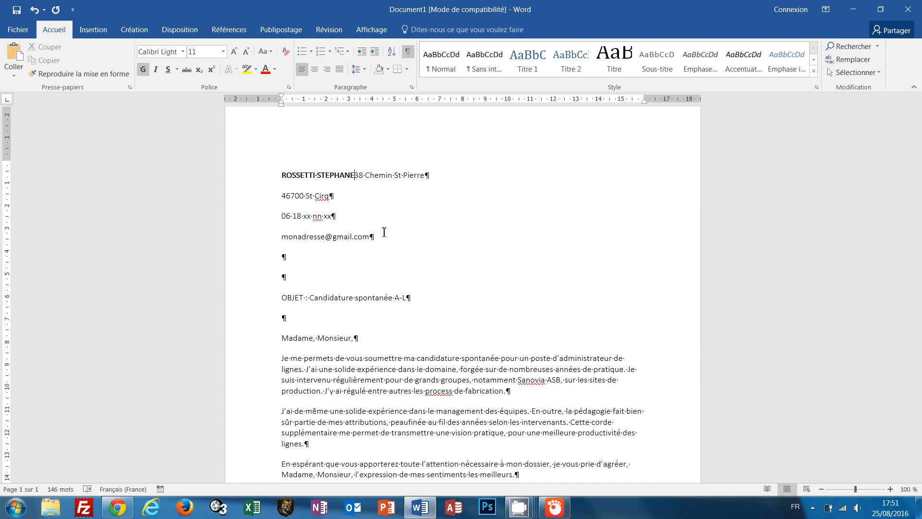
pyautogui.hotkey('shift', 'Return')
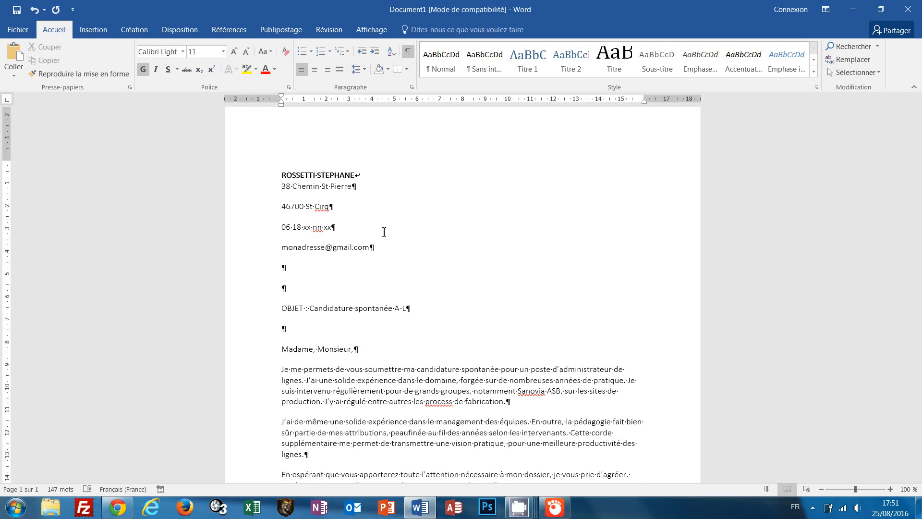
pyautogui.click(373, 193)
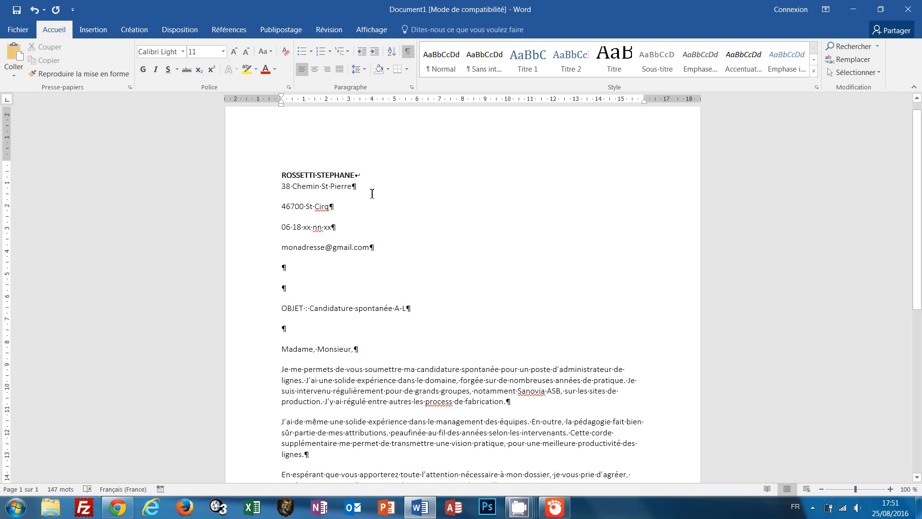
pyautogui.press('Delete')
pyautogui.hotkey('shift', 'Return')
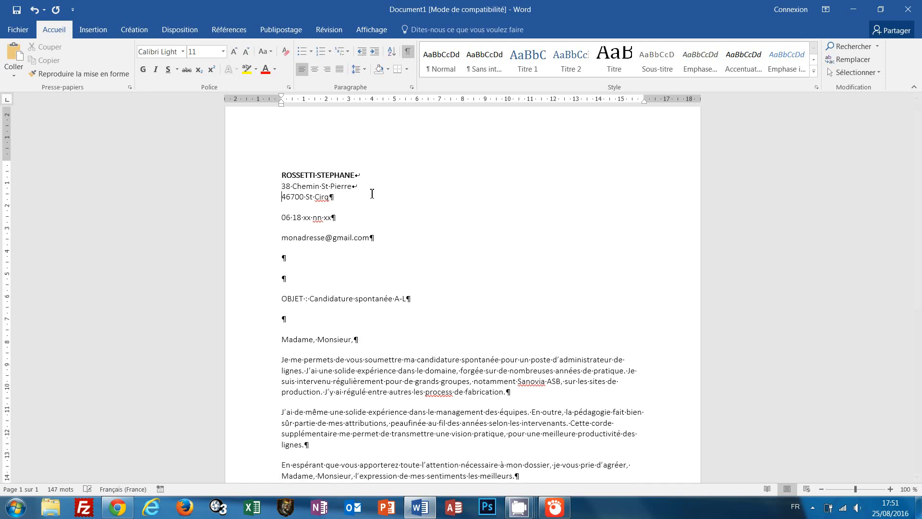
pyautogui.click(372, 194)
pyautogui.press('Delete')
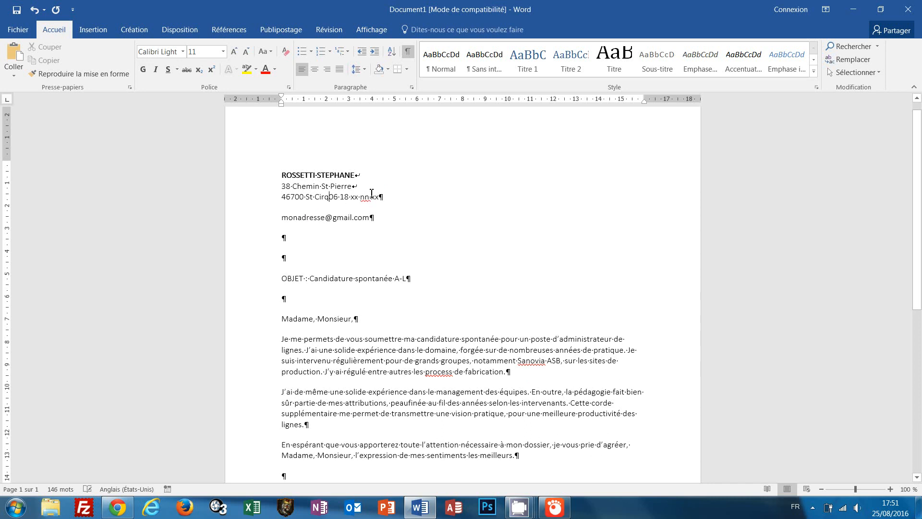
pyautogui.hotkey('shift', 'Return')
pyautogui.click(359, 207)
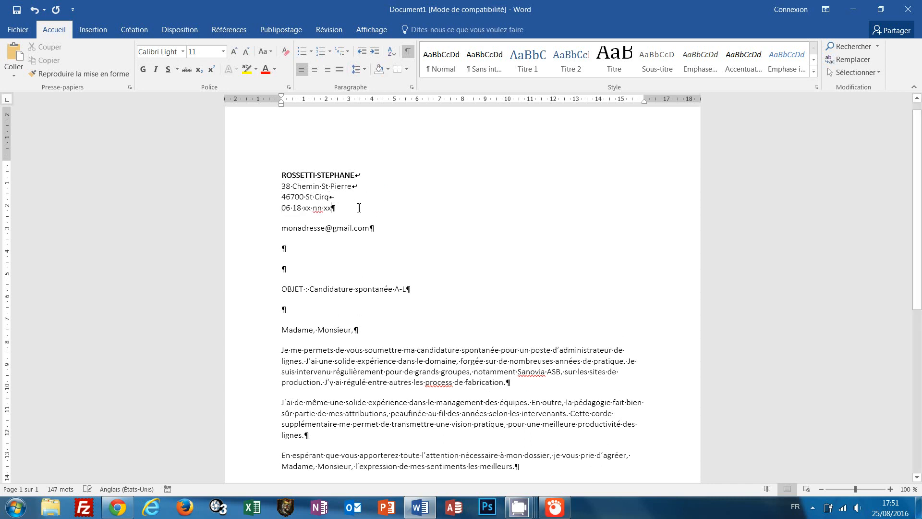
pyautogui.press('Delete')
pyautogui.hotkey('shift', 'Return')
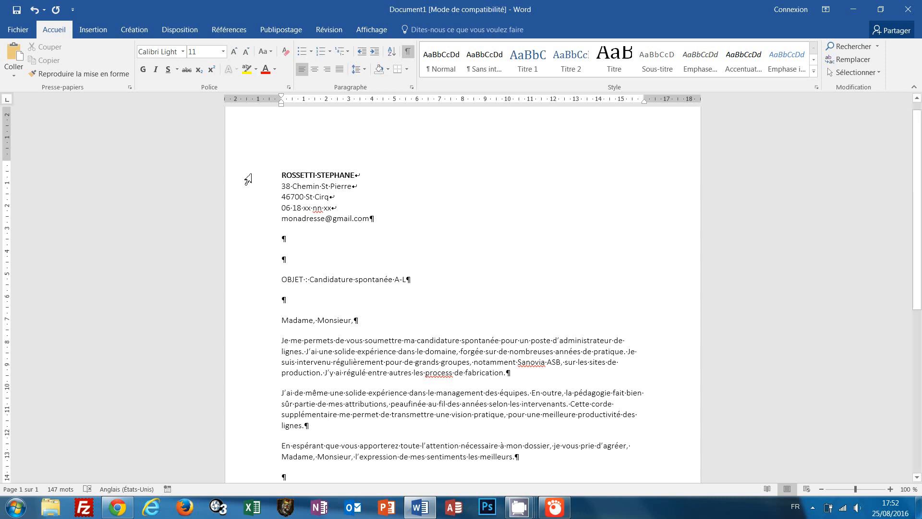
# Set a left tab stop at 11 cm for the sender block and enter TRANS-EMBAL at it on the name line.
pyautogui.moveTo(248, 179); pyautogui.dragTo(244, 222)
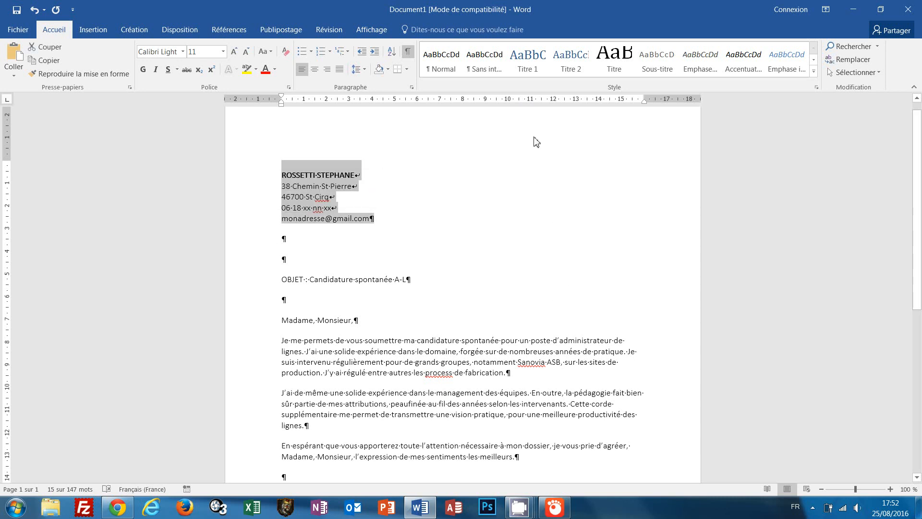
pyautogui.click(531, 101)
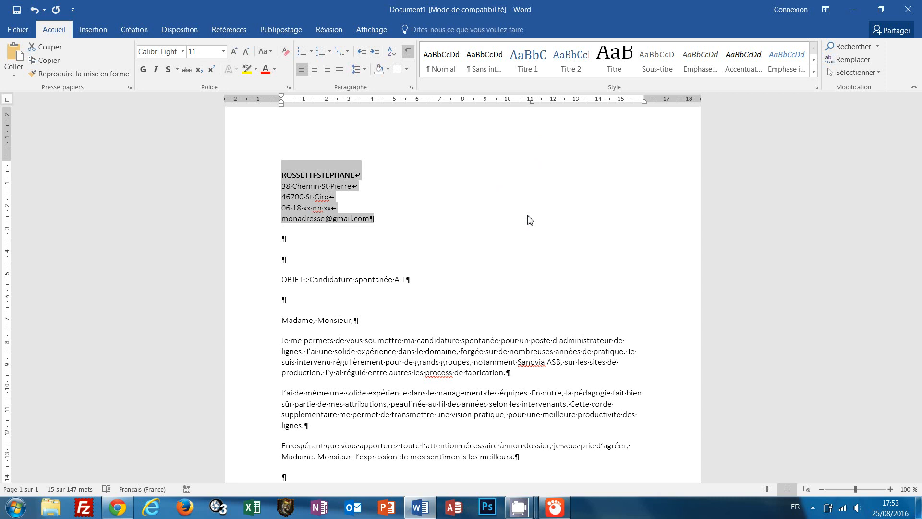
pyautogui.click(355, 176)
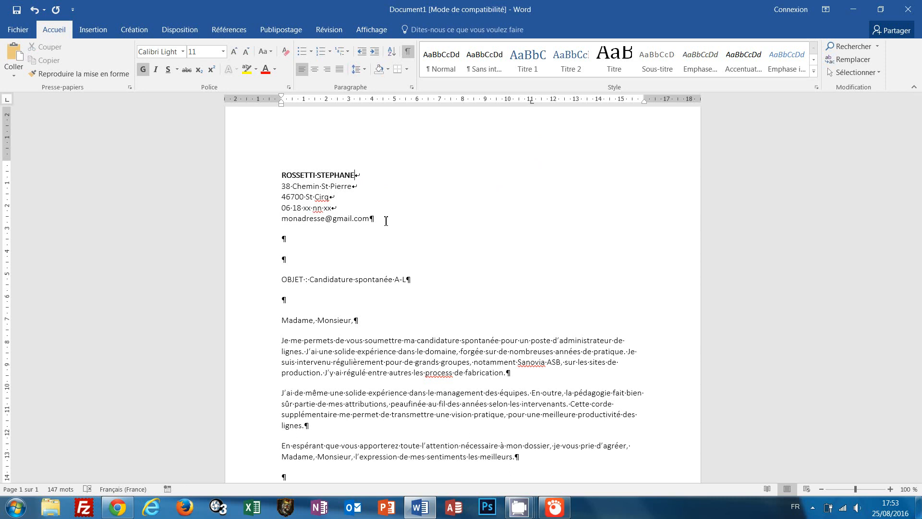
pyautogui.press('Tab')
pyautogui.write('TRANS-EMBAL')
# Enter the recipient company's street address and its postcode and city at the tab stop on the next two lines.
pyautogui.click(353, 185)
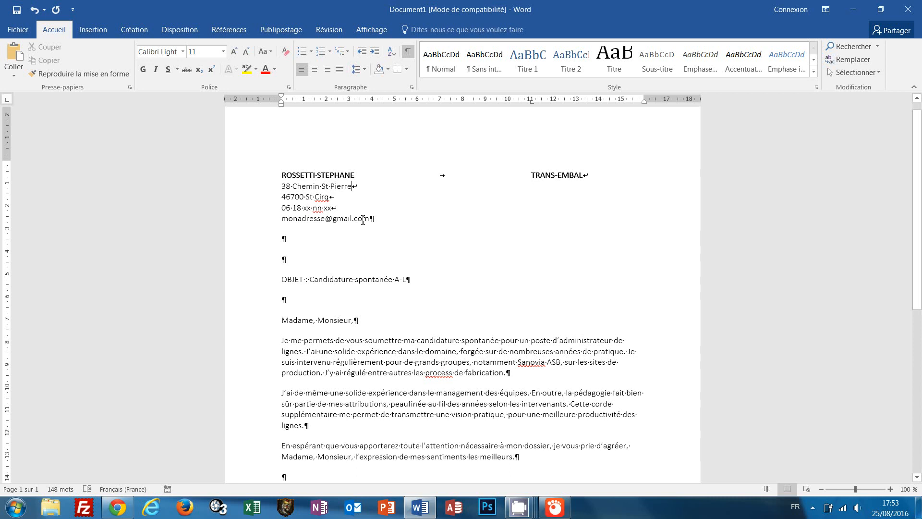
pyautogui.press('Tab')
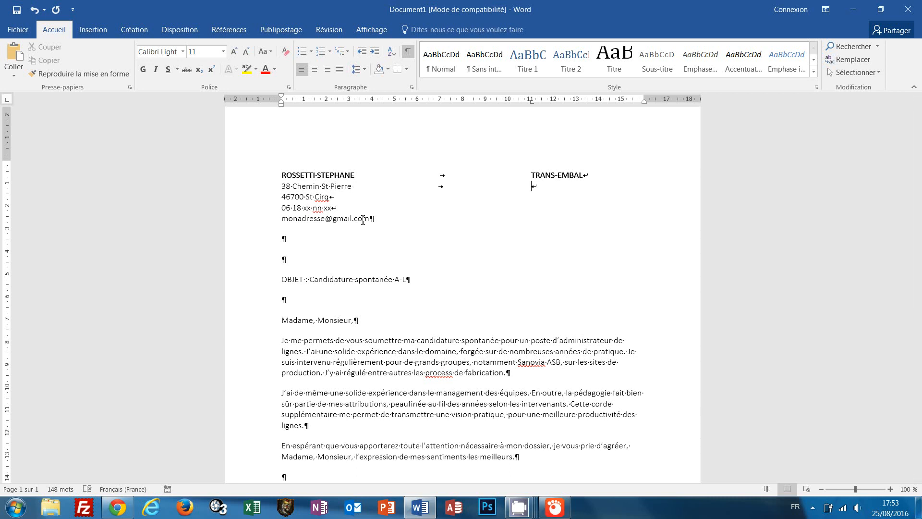
pyautogui.write('125 rue de la Corniche')
pyautogui.click(337, 199)
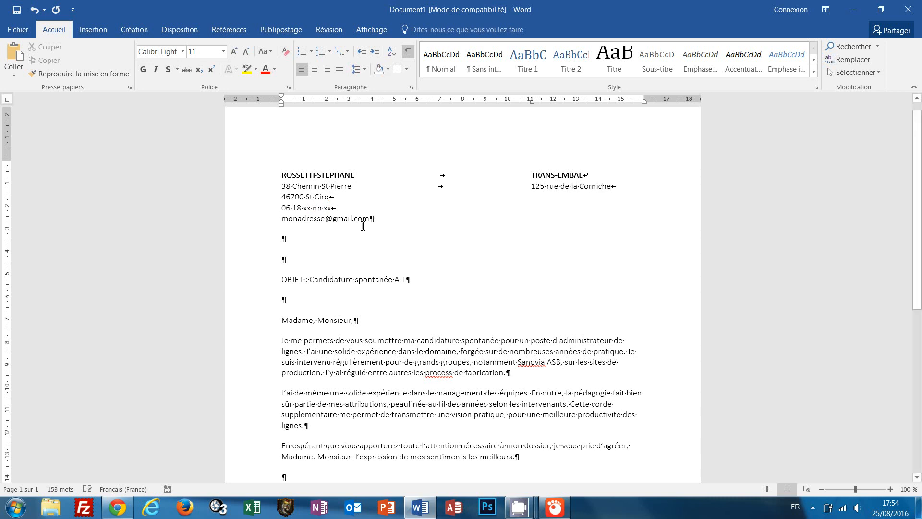
pyautogui.press('Tab')
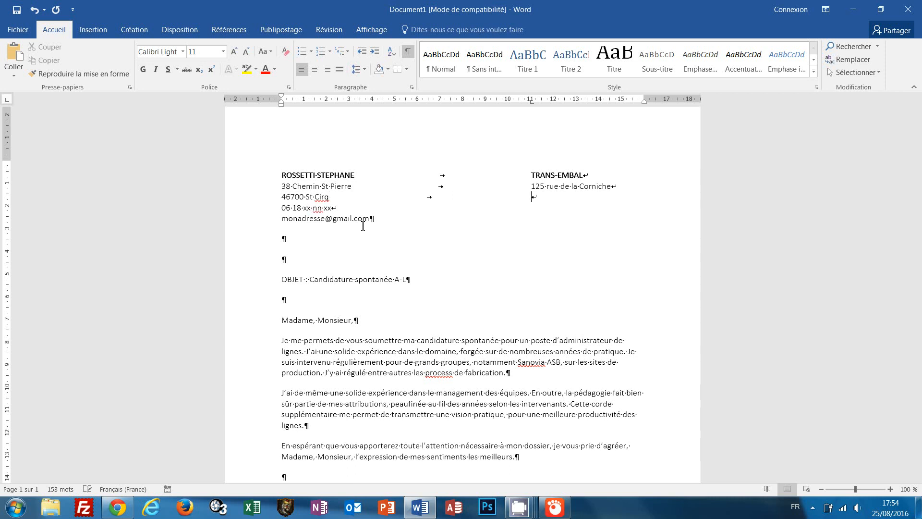
pyautogui.write('13001 Marseille')
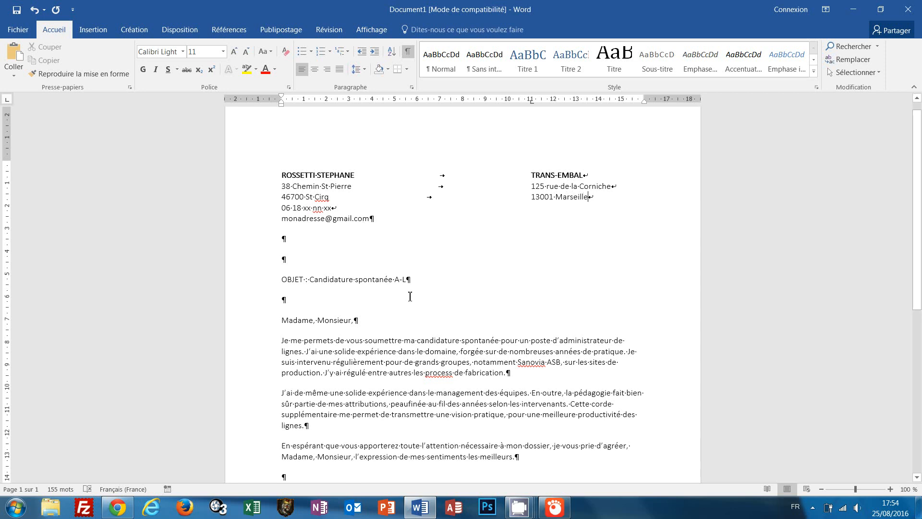
# Make the city name in the recipient's address bold and clear the selection.
pyautogui.doubleClick(577, 199)
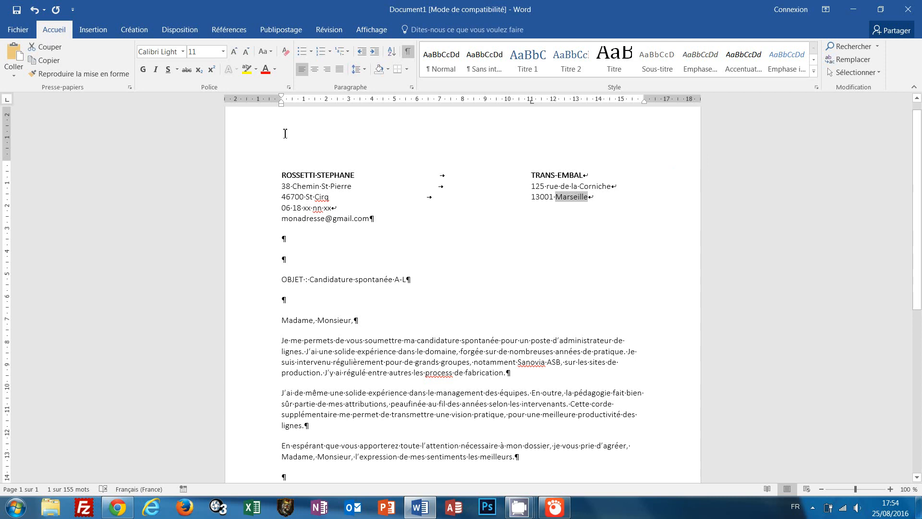
pyautogui.click(143, 70)
pyautogui.click(458, 339)
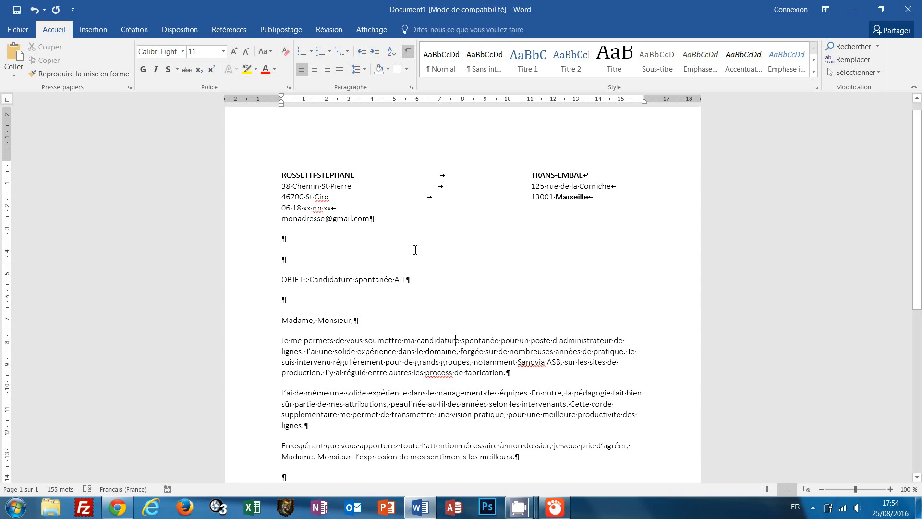
# Make the OBJET line bold and set its font size to 12.
pyautogui.click(252, 284)
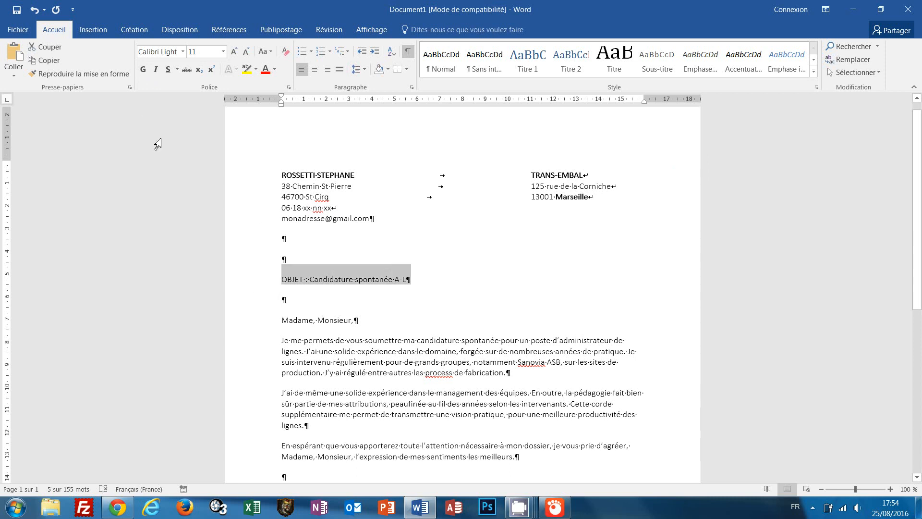
pyautogui.click(143, 70)
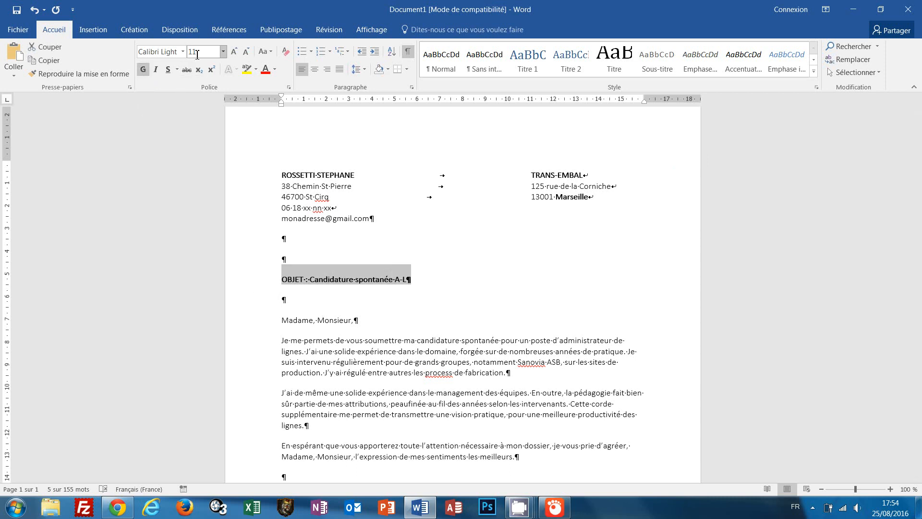
pyautogui.click(198, 52)
pyautogui.write('12')
pyautogui.press('Return')
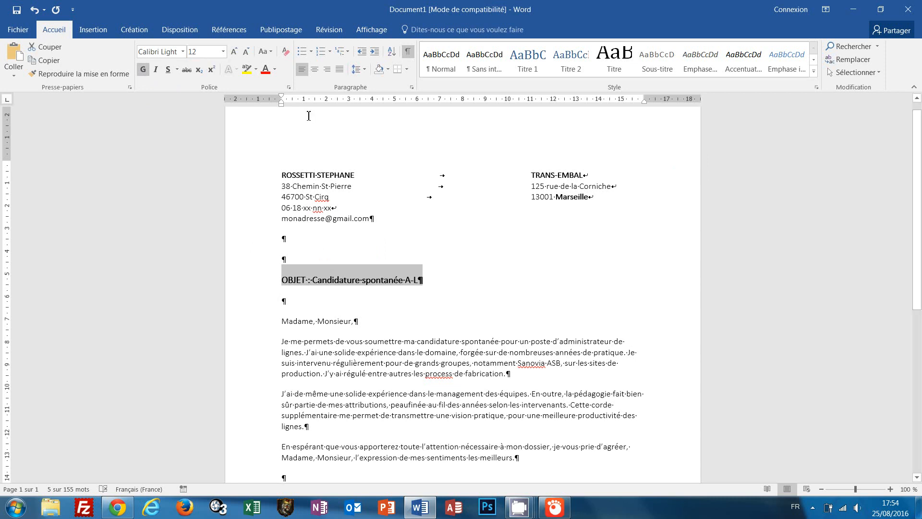
# Center the OBJET line and justify the letter's text from "Madame, Monsieur," down to the signature line.
pyautogui.click(315, 70)
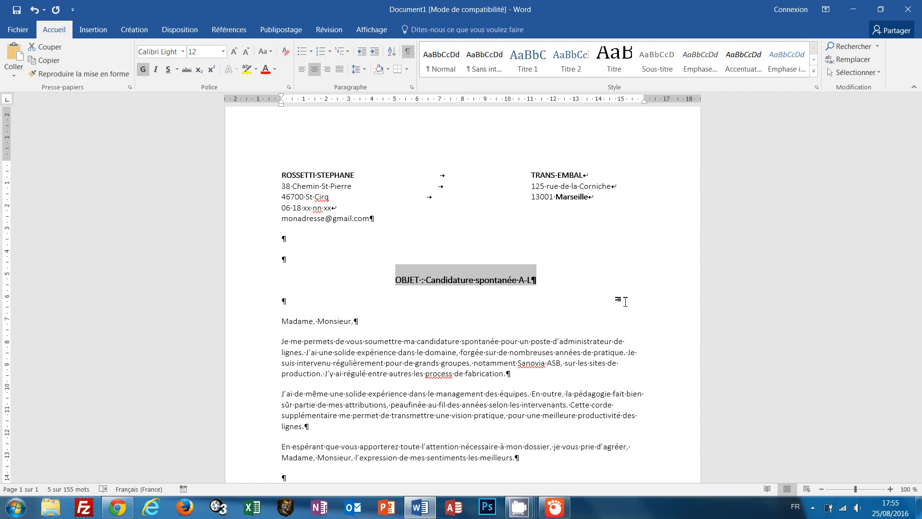
pyautogui.scroll(-3, 592, 314)
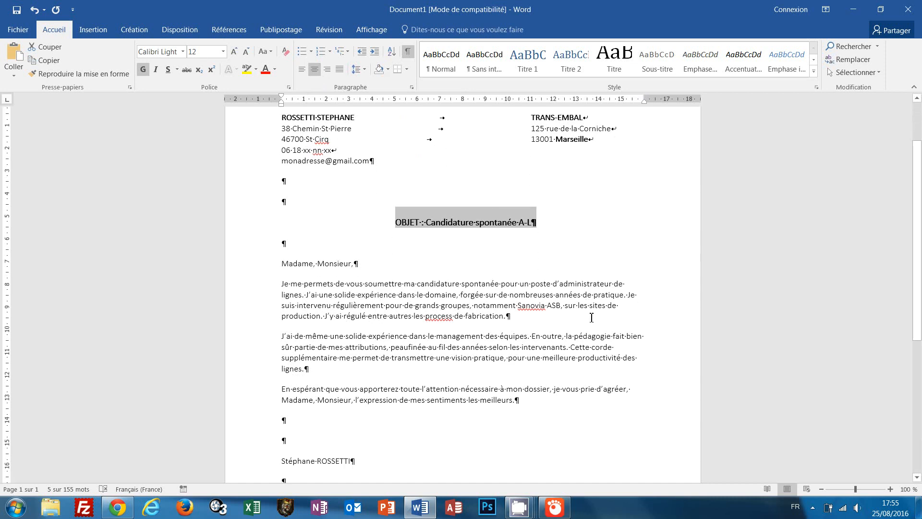
pyautogui.scroll(-1, 592, 317)
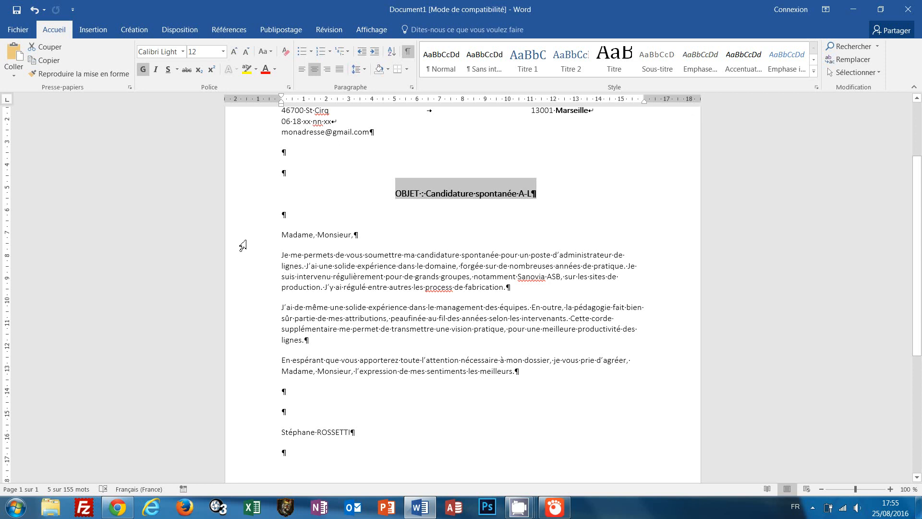
pyautogui.moveTo(242, 239); pyautogui.dragTo(223, 431)
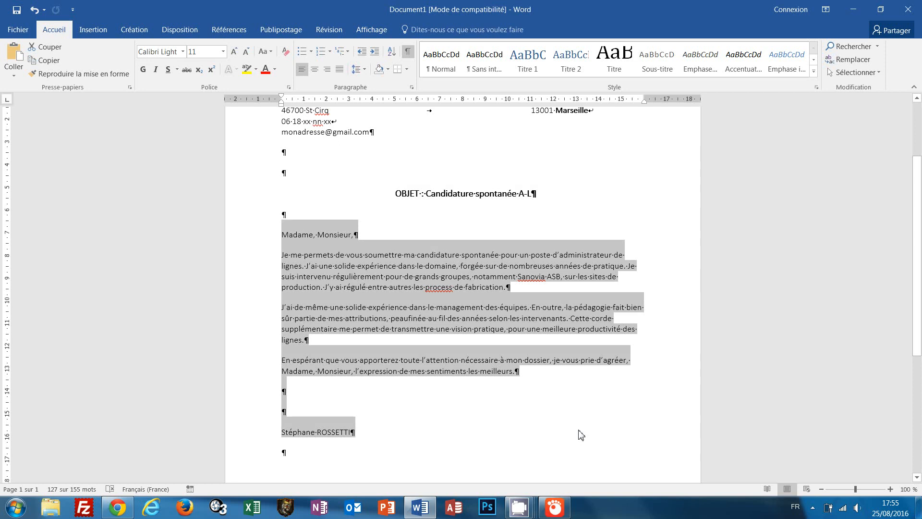
pyautogui.click(339, 72)
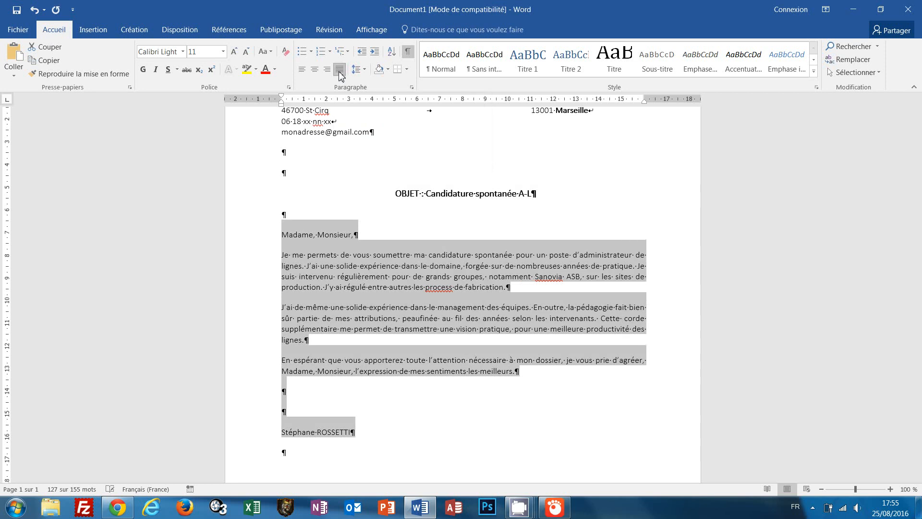
pyautogui.click(585, 429)
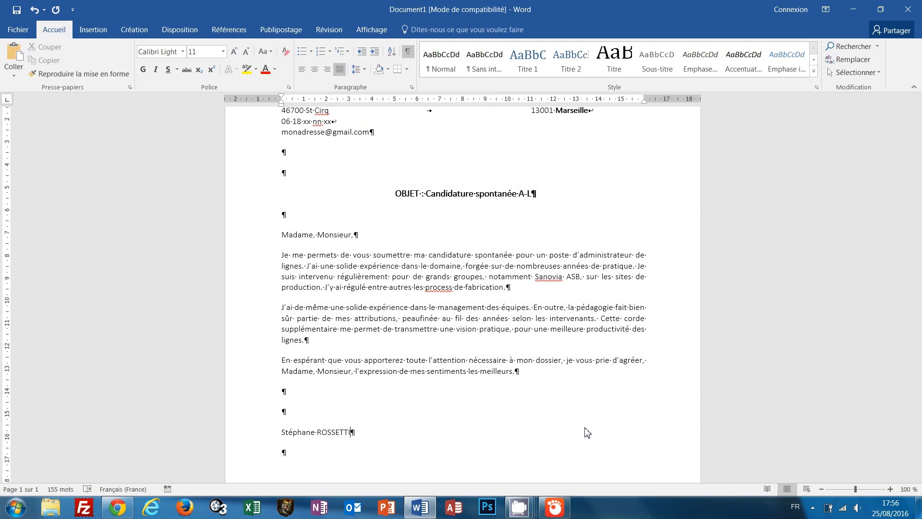
# Set the left indent of the signature line at the end of the letter to about 9.5 cm.
pyautogui.scroll(1, 612, 420)
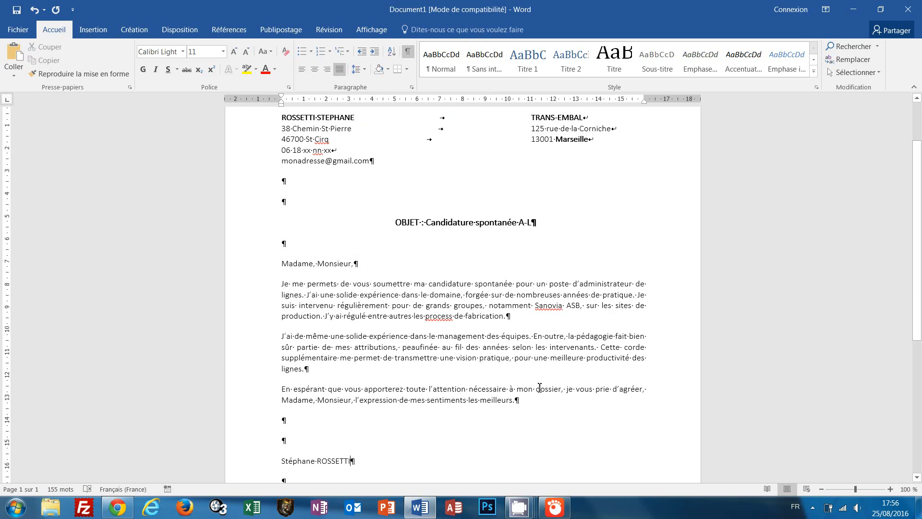
pyautogui.scroll(-1, 542, 389)
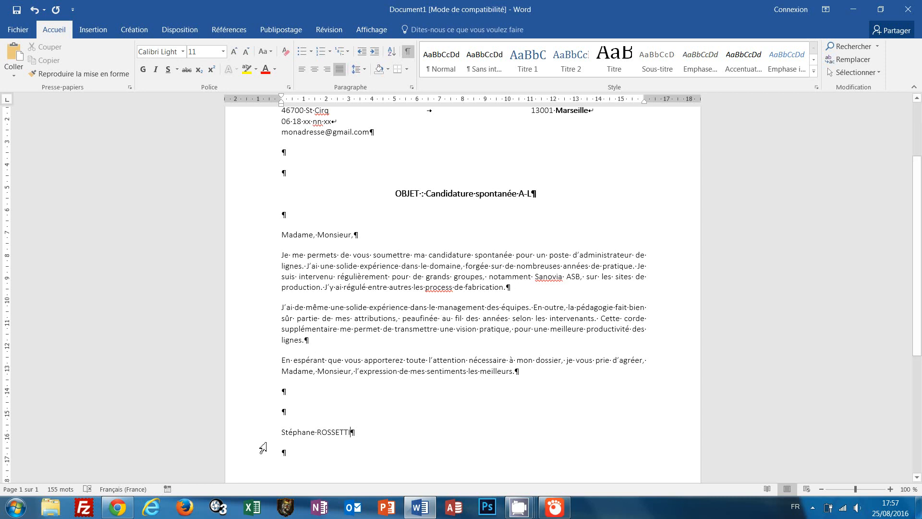
pyautogui.click(255, 436)
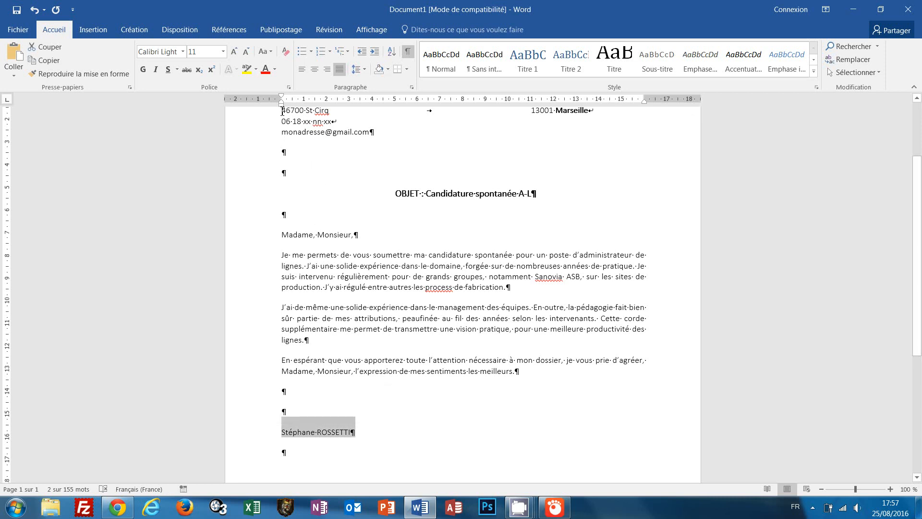
pyautogui.moveTo(282, 106); pyautogui.dragTo(498, 125)
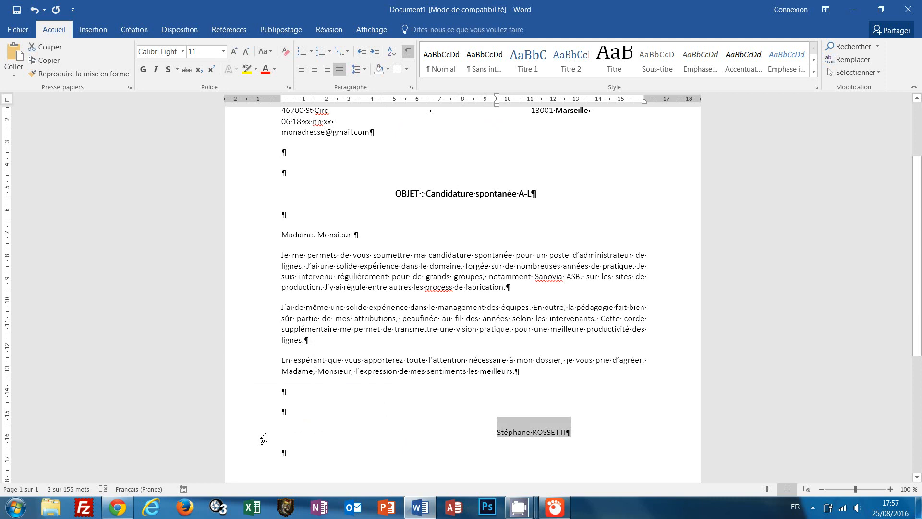
pyautogui.click(559, 436)
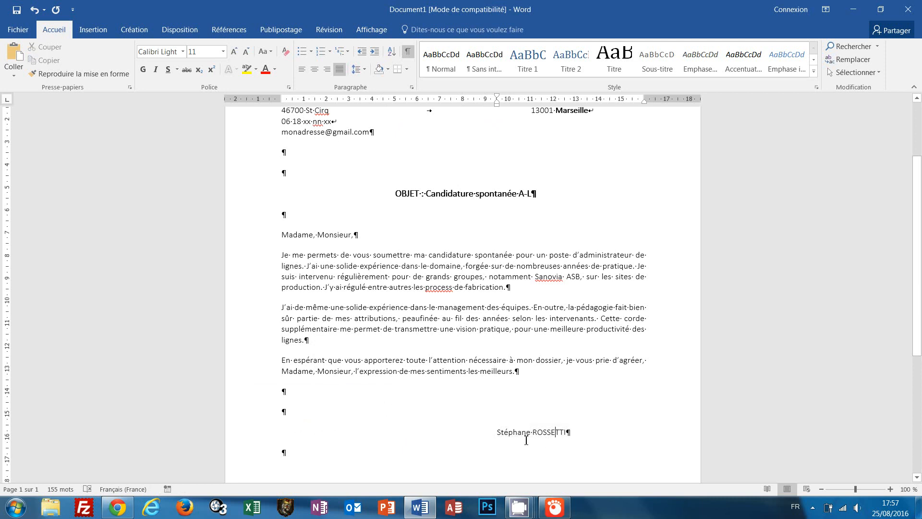
pyautogui.click(268, 449)
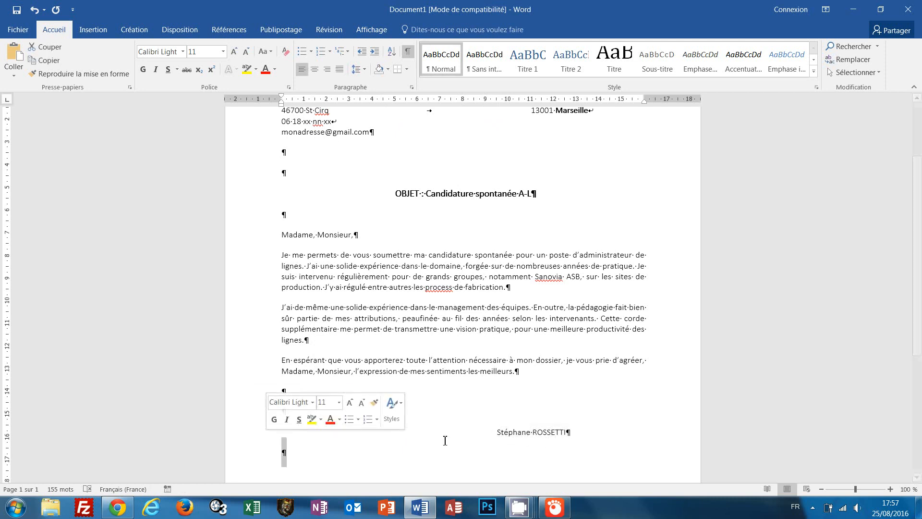
pyautogui.click(401, 433)
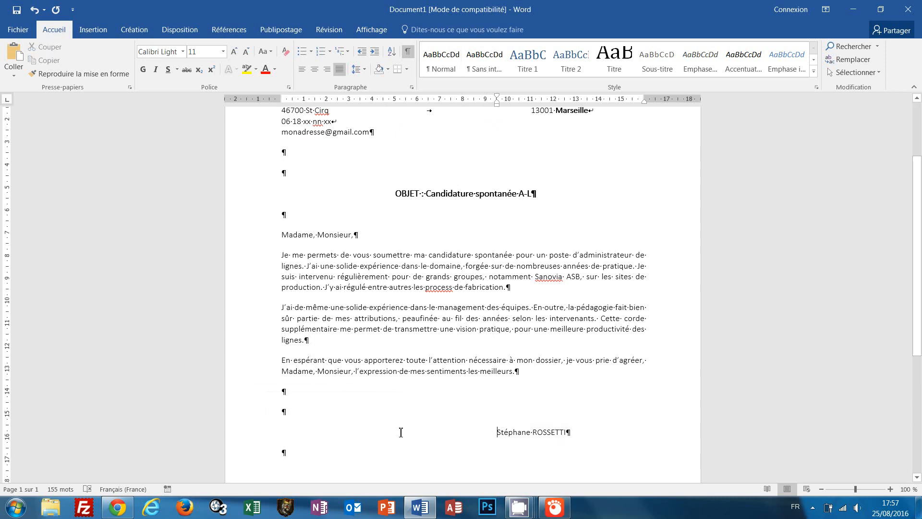
pyautogui.click(254, 442)
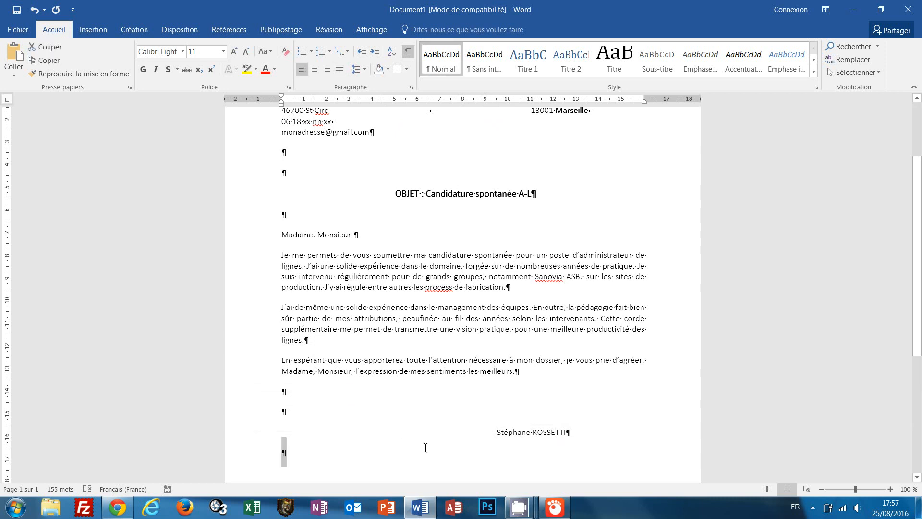
# Make the signature line bold, set its font size to 12 and clear the selection.
pyautogui.click(255, 432)
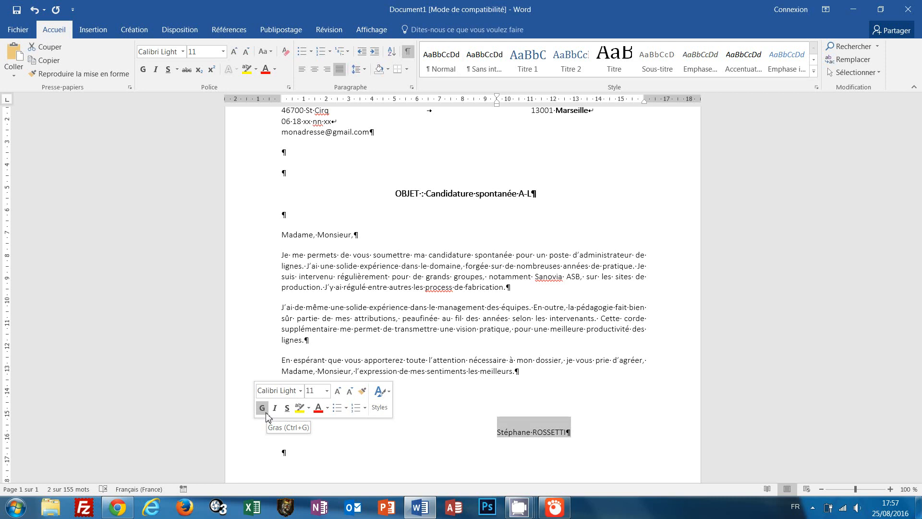
pyautogui.click(267, 414)
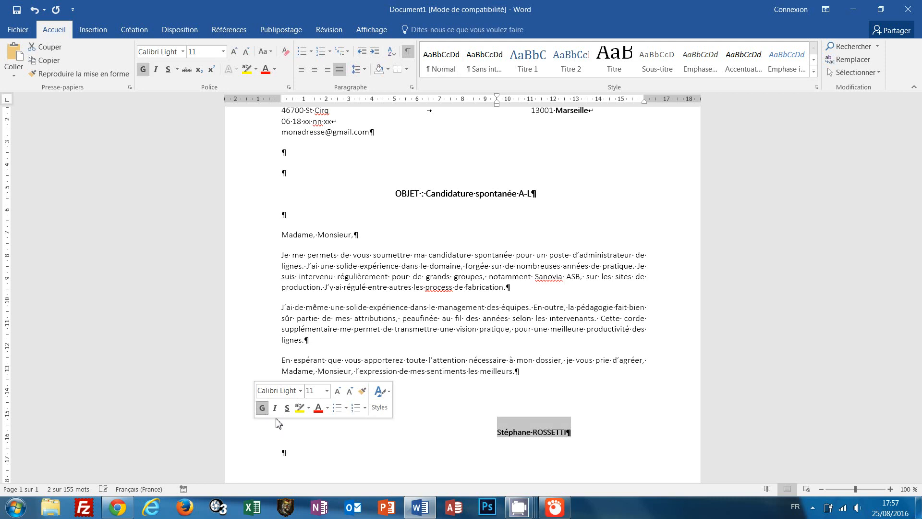
pyautogui.click(317, 390)
pyautogui.write('12')
pyautogui.press('Return')
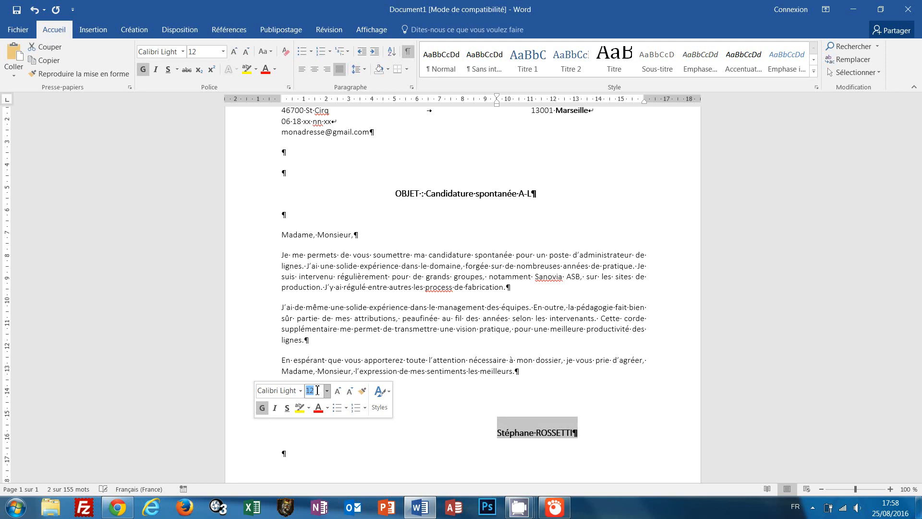
pyautogui.click(577, 406)
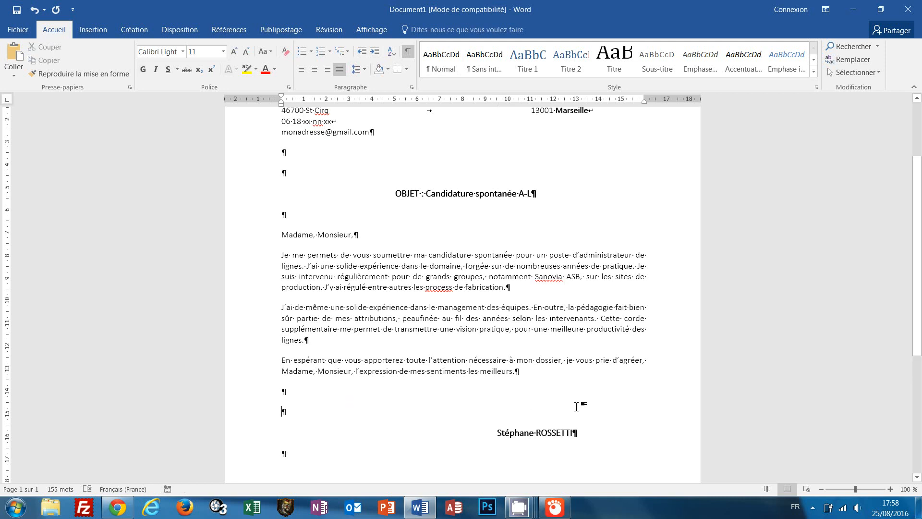
pyautogui.click(553, 429)
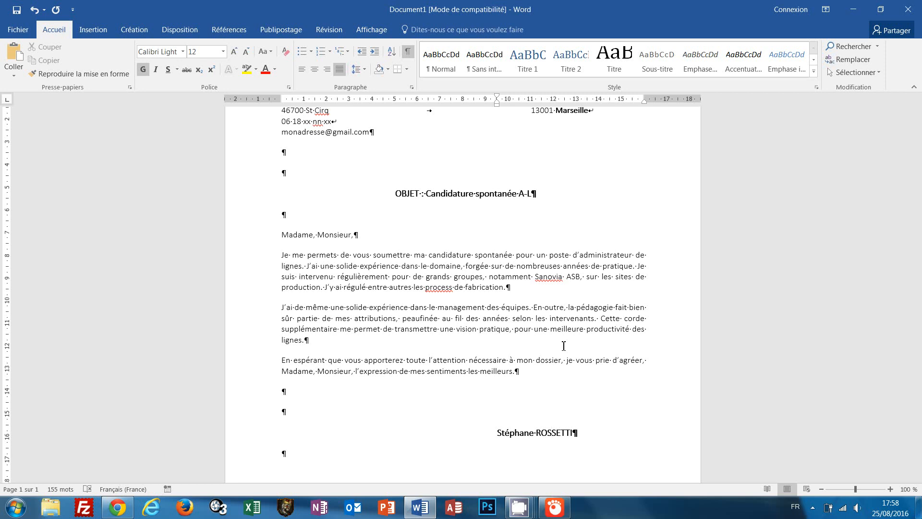
# Copy the signature line's formatting onto the OBJET line with the Format Painter and clear the selection.
pyautogui.click(248, 450)
pyautogui.click(241, 435)
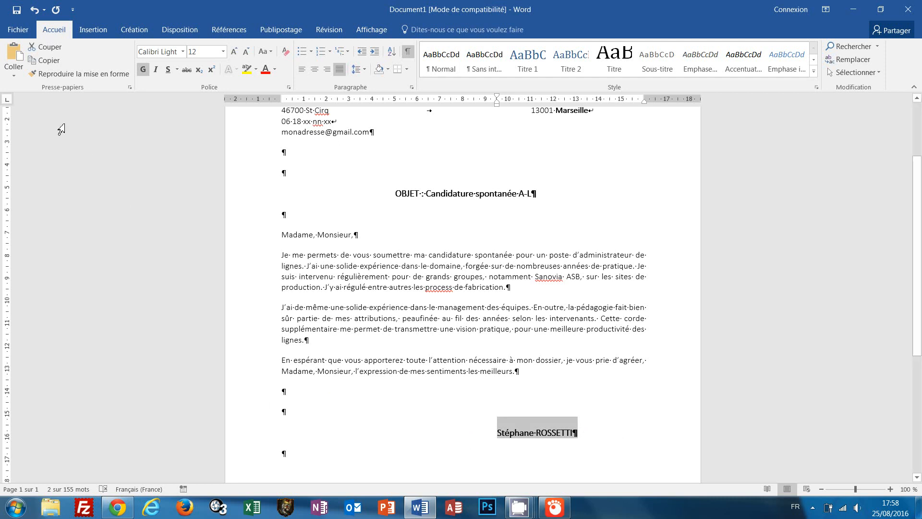
pyautogui.click(43, 76)
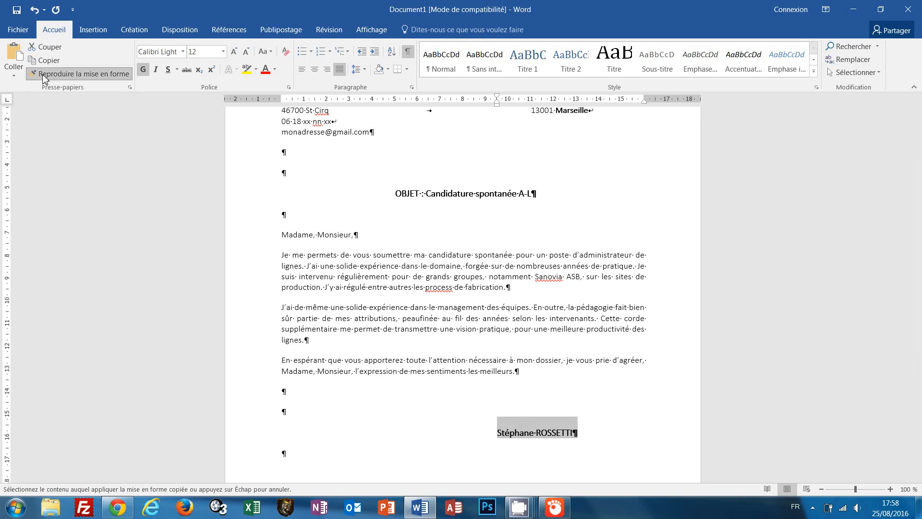
pyautogui.click(262, 197)
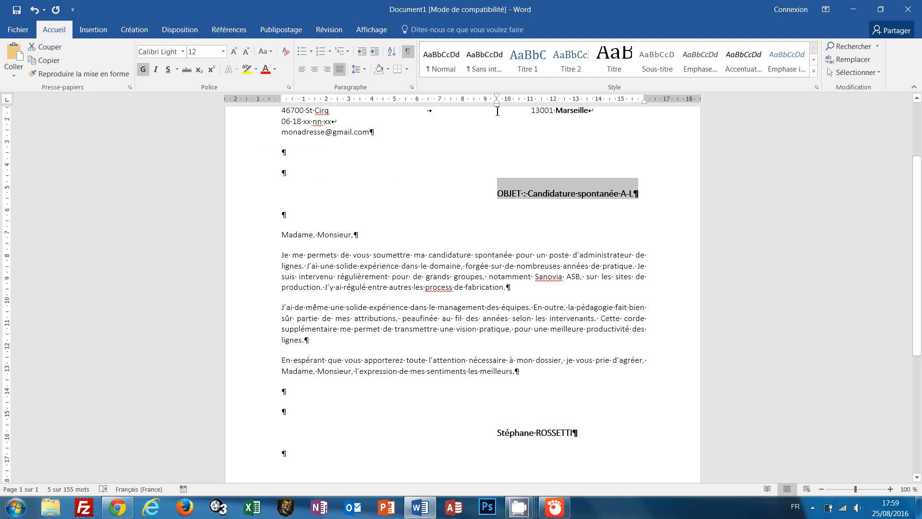
pyautogui.click(554, 307)
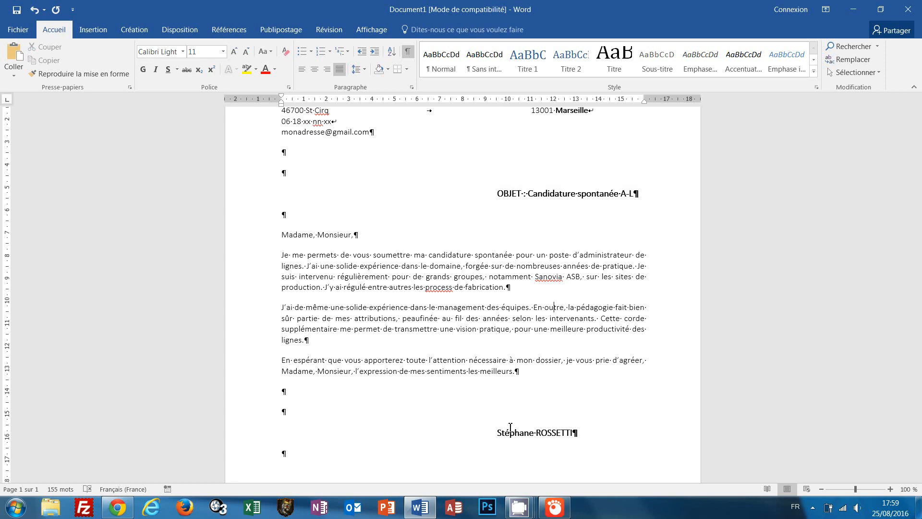
# Start saving the document and browse to Formation\Word\__Word2016\sources\00-debuter-avec-word-premier-courrier\sources as the destination folder.
pyautogui.hotkey('ctrl', 's')
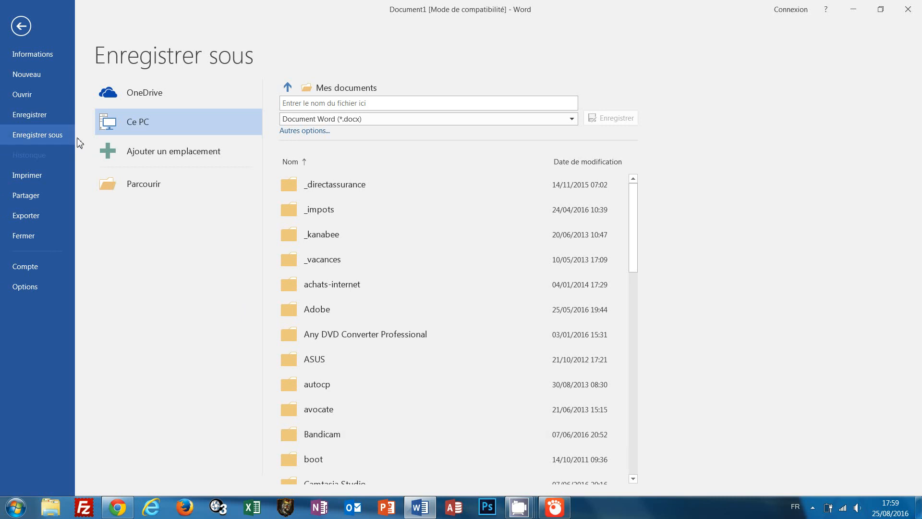
pyautogui.click(25, 30)
pyautogui.click(19, 30)
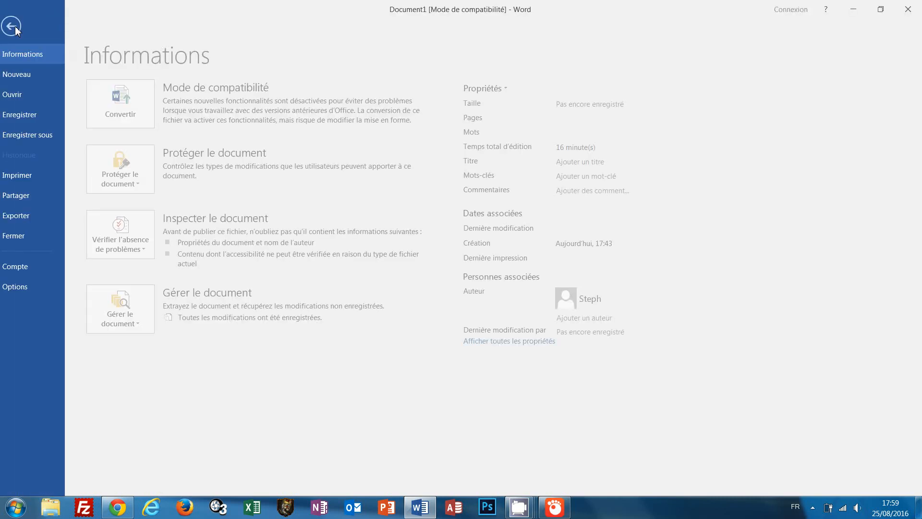
pyautogui.click(42, 139)
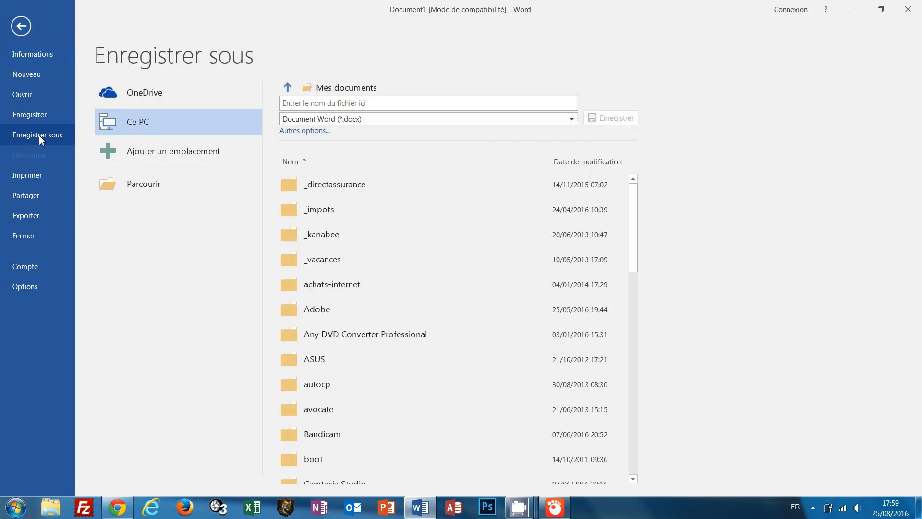
pyautogui.click(137, 184)
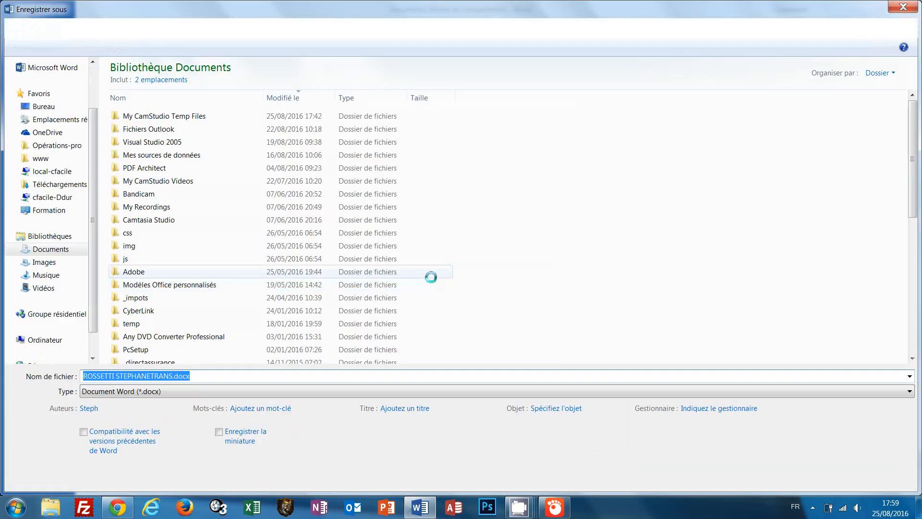
pyautogui.click(57, 209)
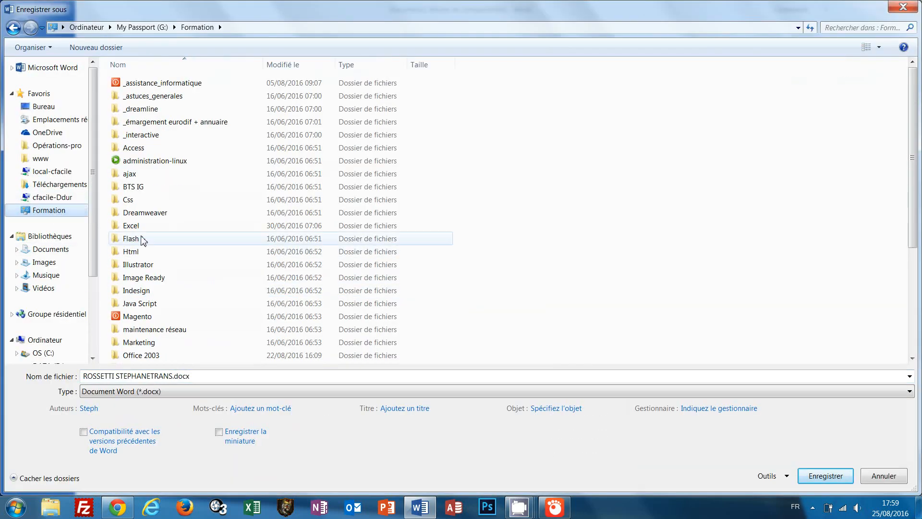
pyautogui.click(146, 316)
pyautogui.scroll(-4, 146, 319)
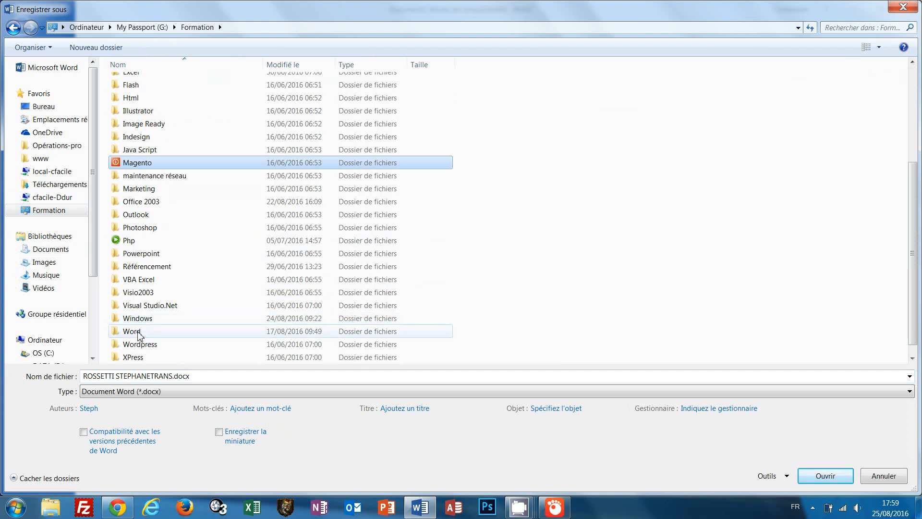
pyautogui.doubleClick(140, 336)
pyautogui.doubleClick(141, 82)
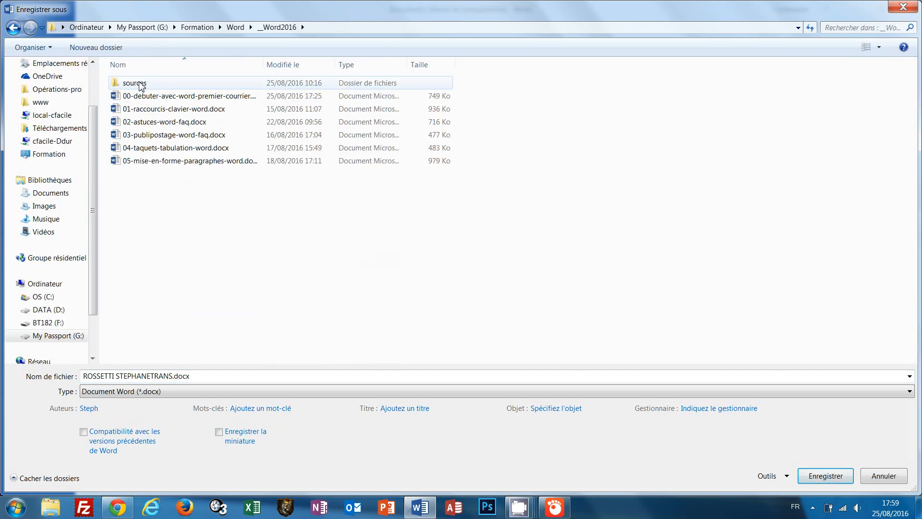
pyautogui.doubleClick(141, 83)
pyautogui.doubleClick(140, 86)
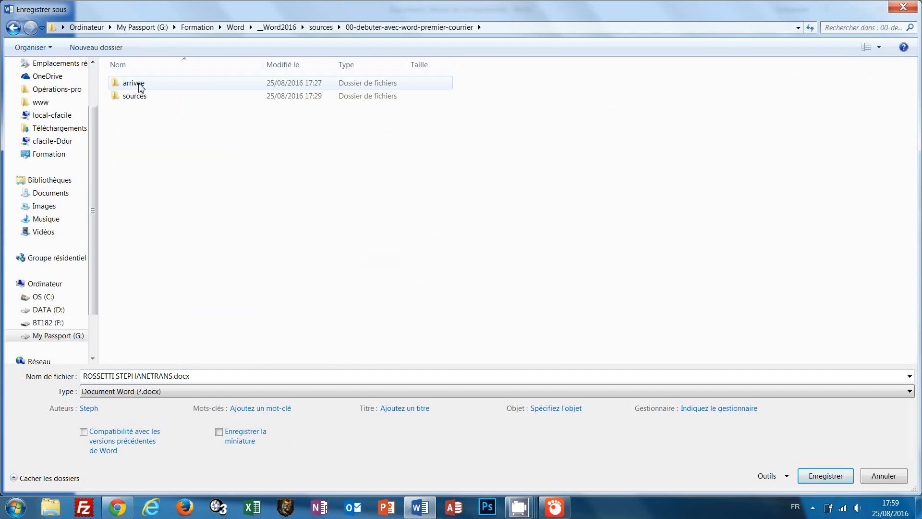
pyautogui.doubleClick(142, 97)
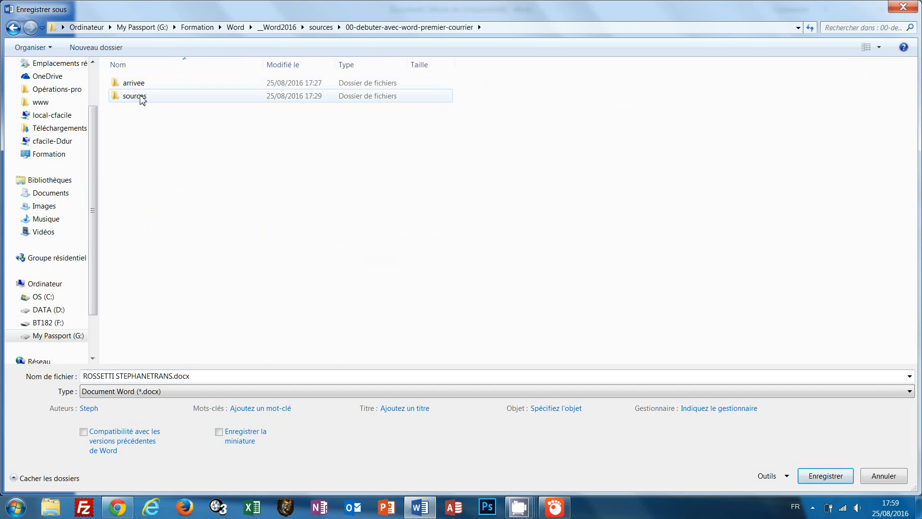
# Name the file lettre.docx and save it as a Word document in the chosen folder.
pyautogui.click(175, 378)
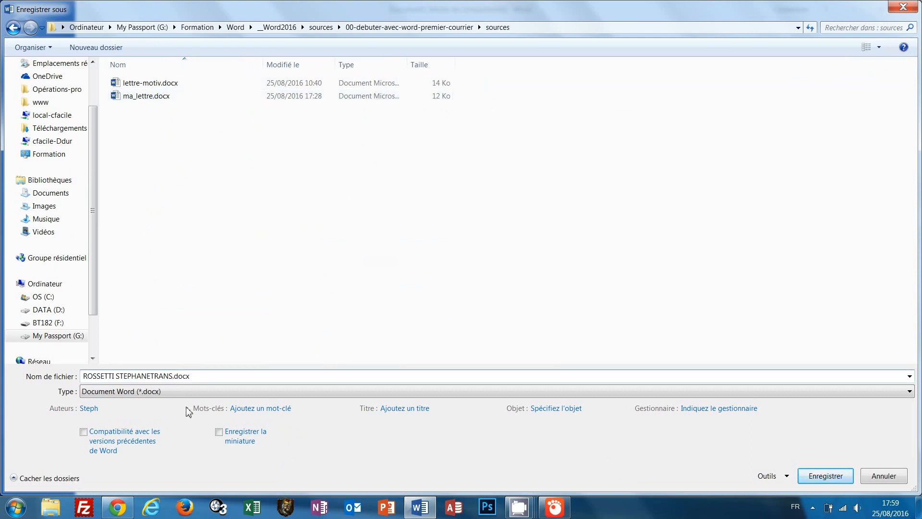
pyautogui.write('lettre')
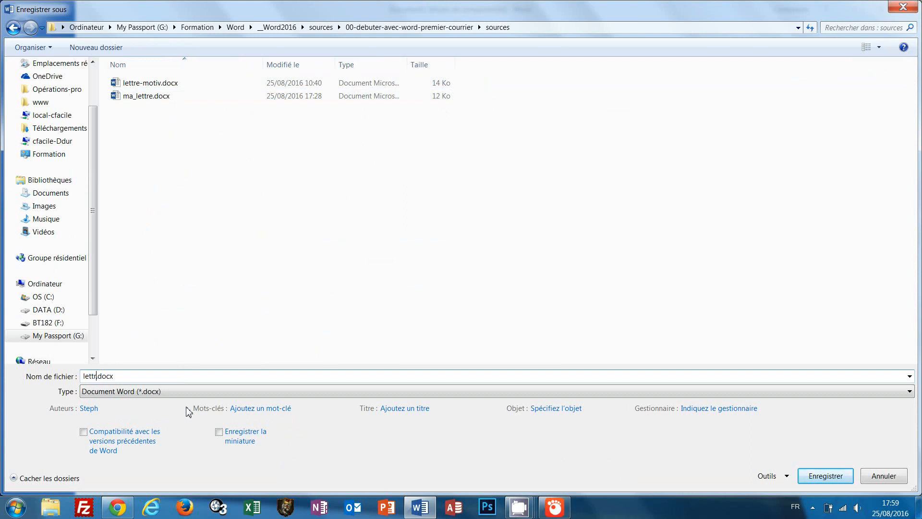
pyautogui.press('Return')
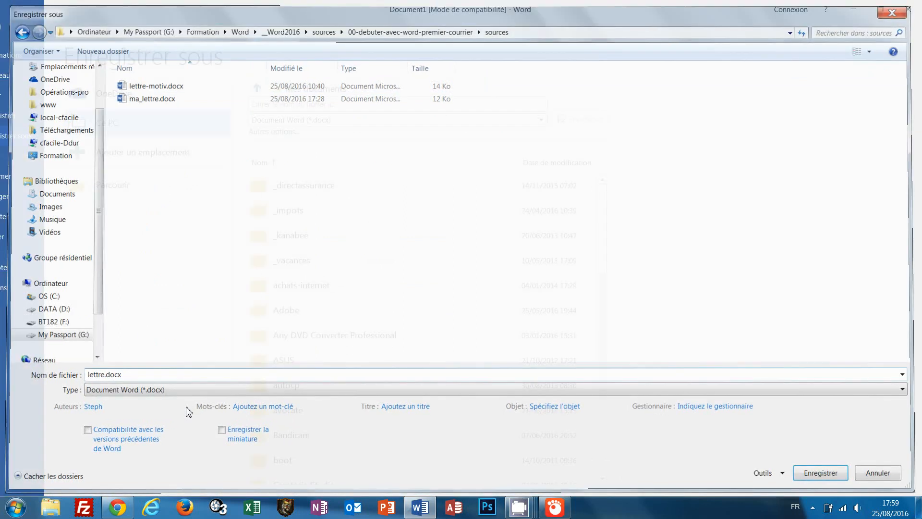
# Hide the paragraph and formatting marks and check the layout of the whole letter.
pyautogui.scroll(2, 417, 382)
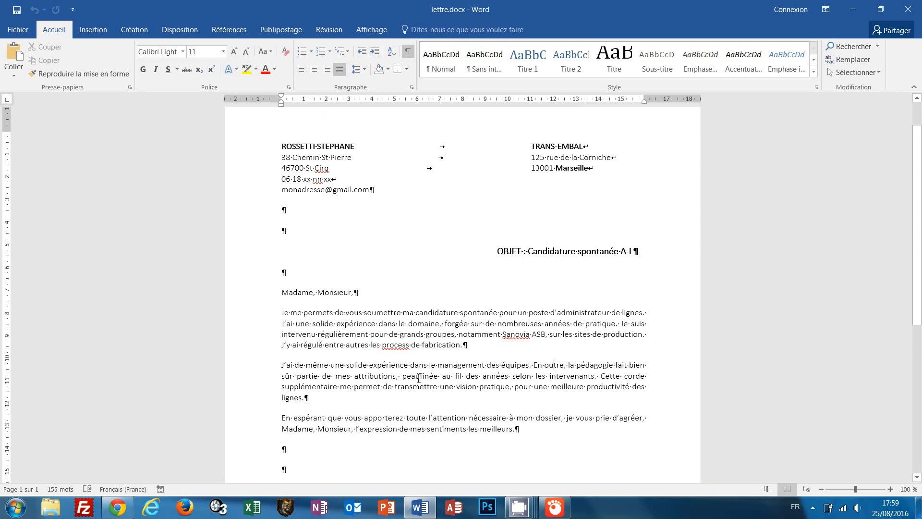
pyautogui.click(408, 52)
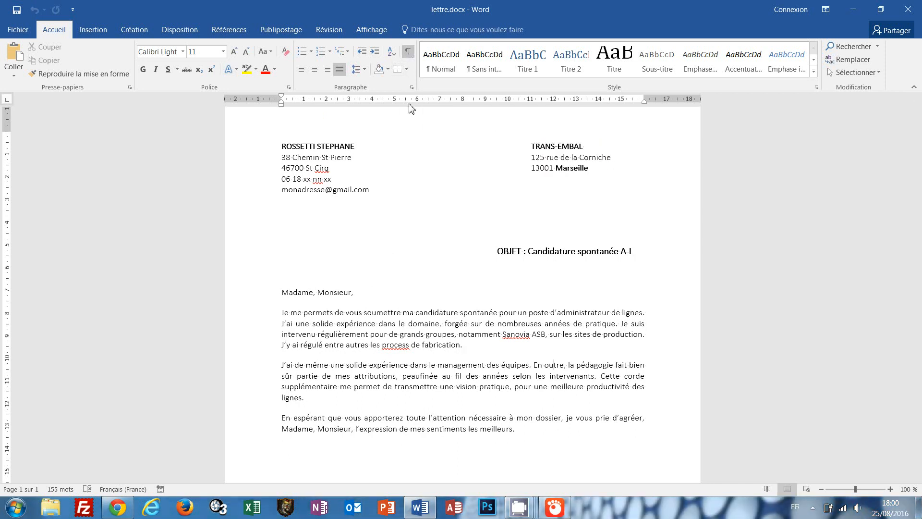
pyautogui.click(821, 489)
pyautogui.click(821, 489)
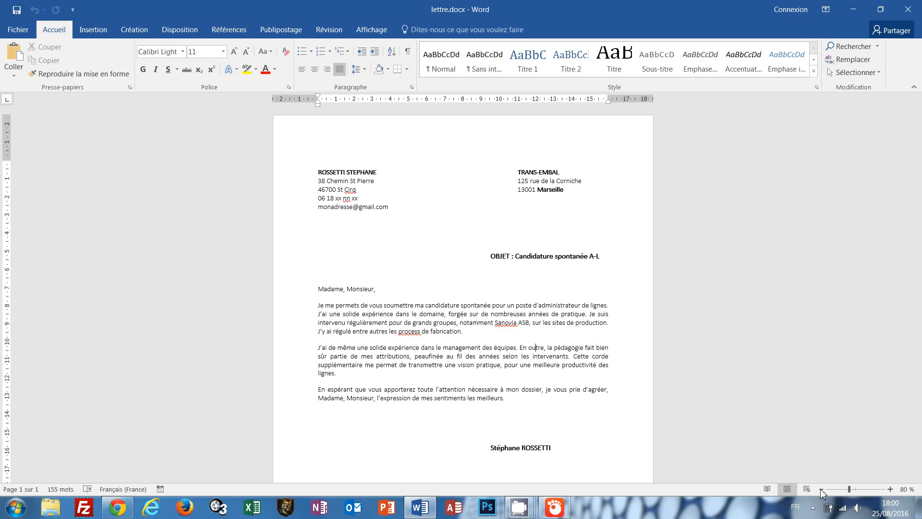
pyautogui.click(890, 489)
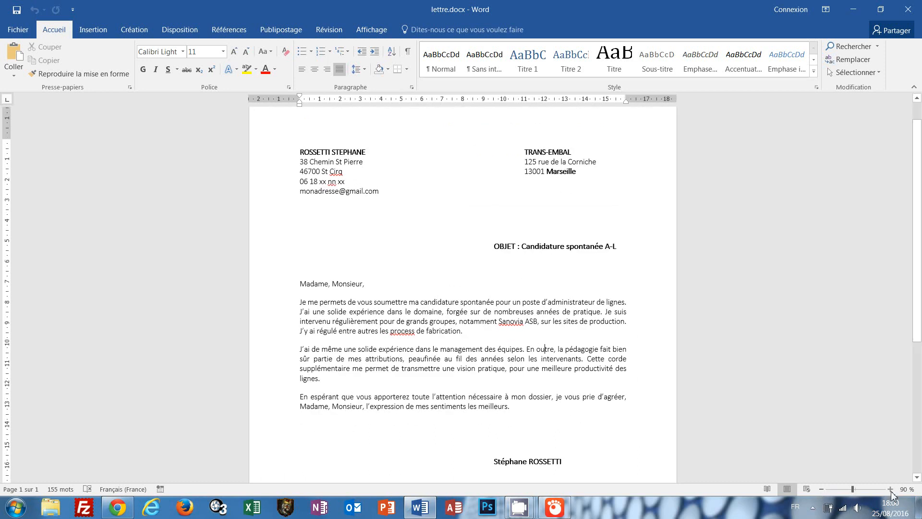
pyautogui.click(891, 490)
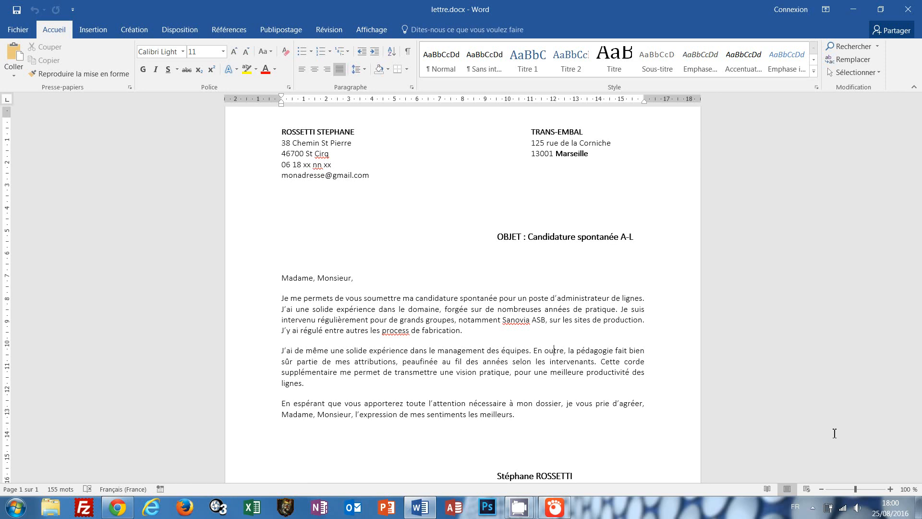
# Export the letter as lettre.pdf in the current sources folder and check the page layout of the published PDF in Adobe Reader.
pyautogui.click(16, 31)
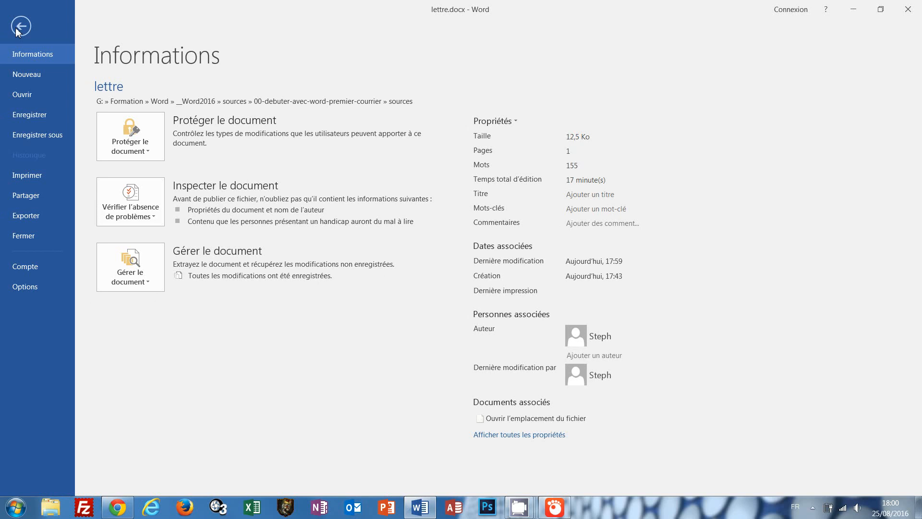
pyautogui.click(21, 215)
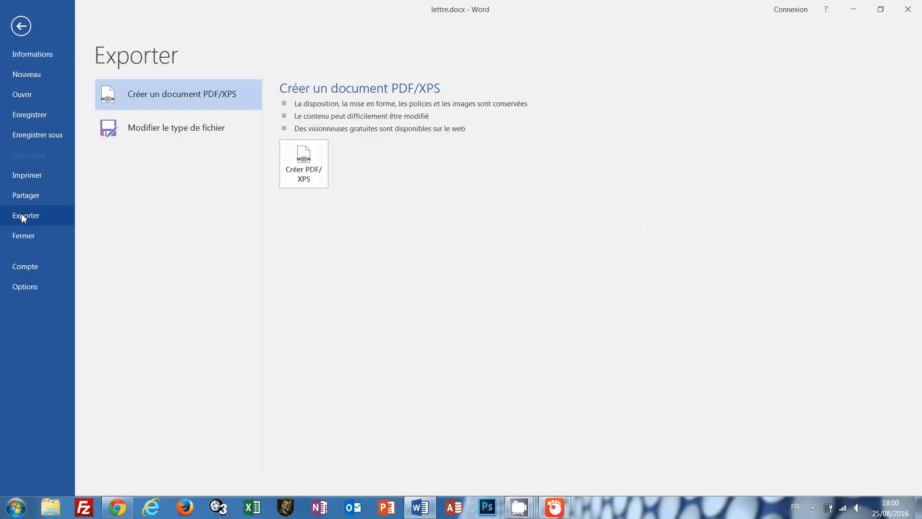
pyautogui.click(319, 179)
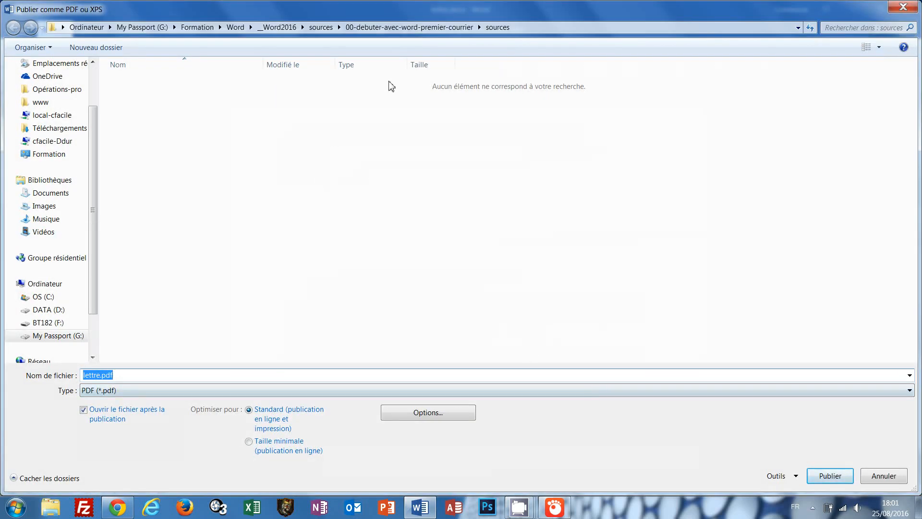
pyautogui.click(825, 477)
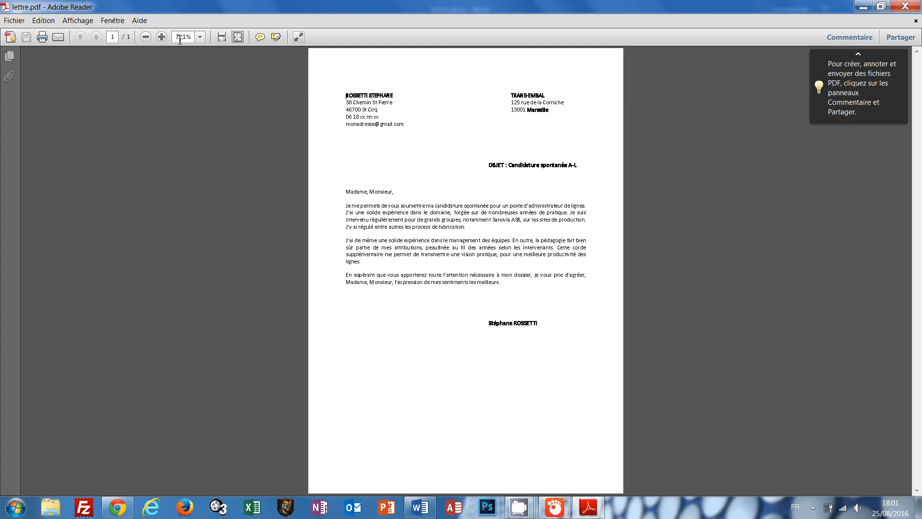
pyautogui.click(161, 37)
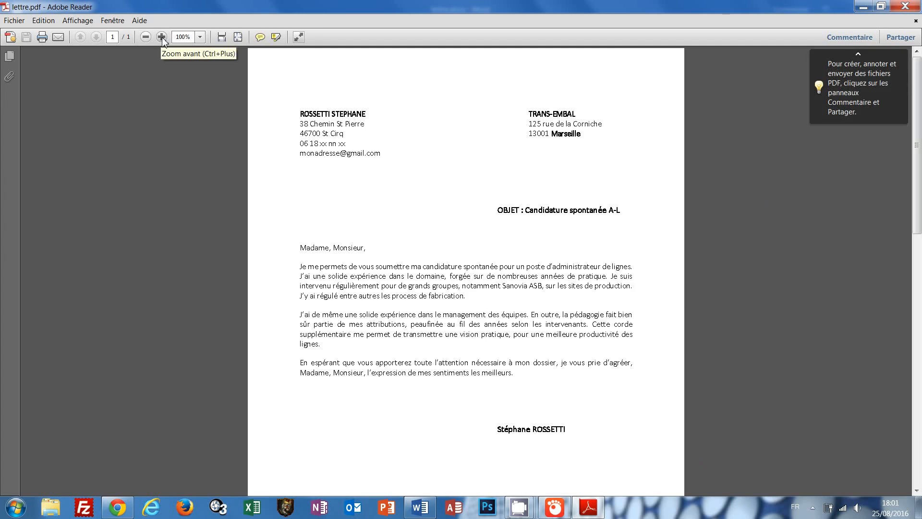
pyautogui.click(161, 37)
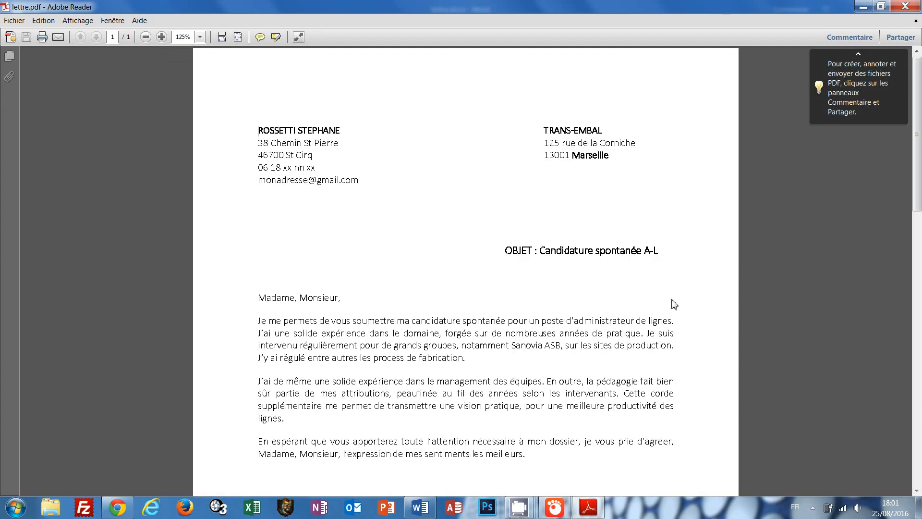
pyautogui.click(145, 37)
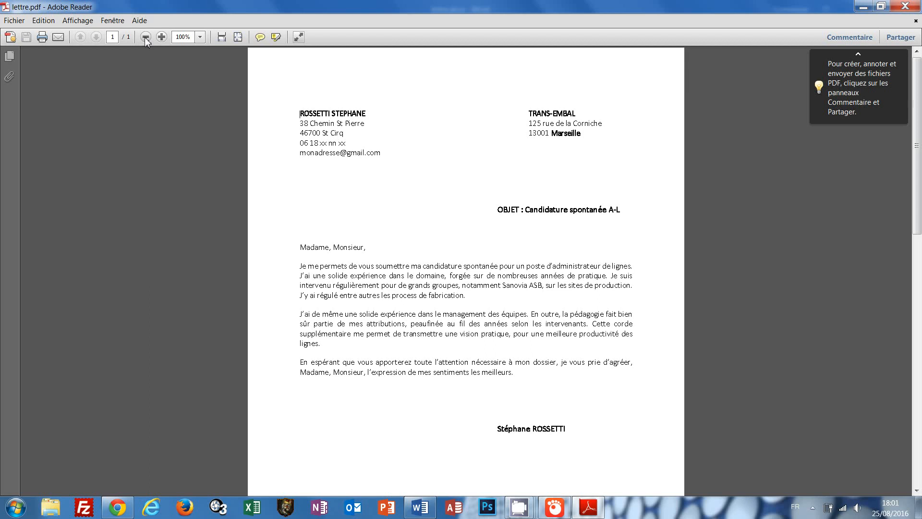